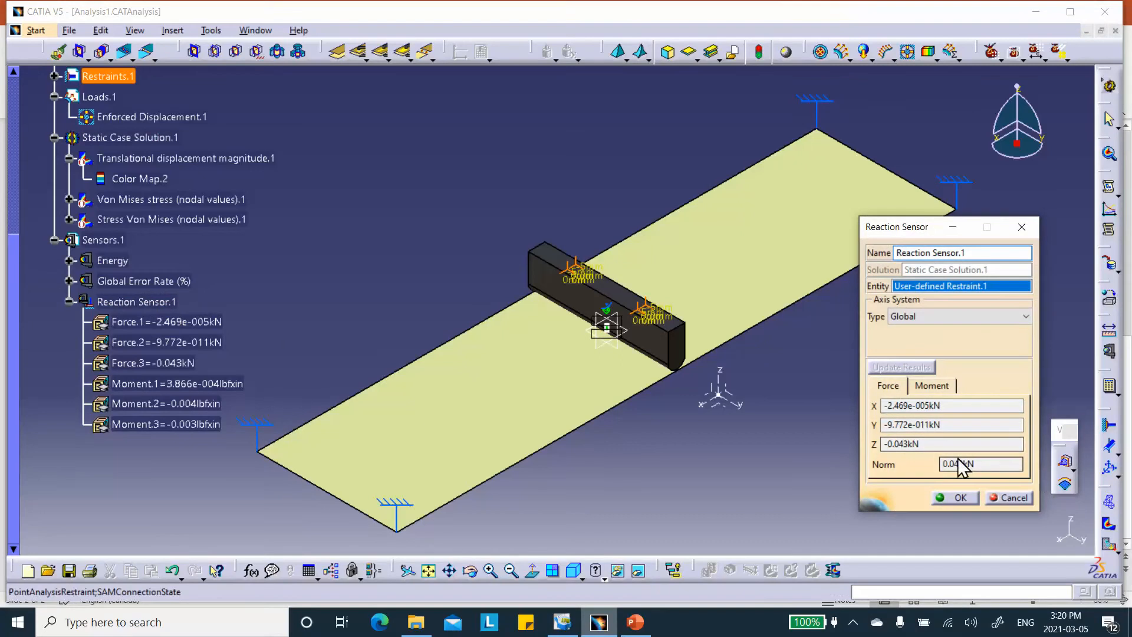
Confirm the reaction sensor on the restraint, which reports a -0.043kN vertical force.
left_click(957, 498)
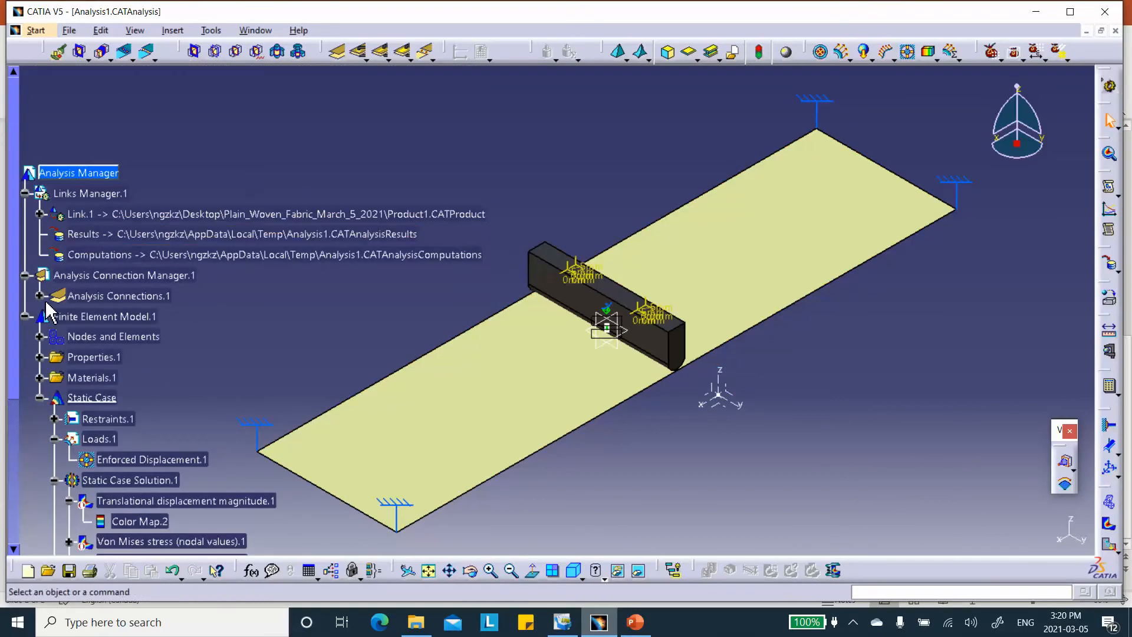
Open the punch's Sketch.1 under Link.1 and frame its profile.
scroll(129, 288, "down", 2)
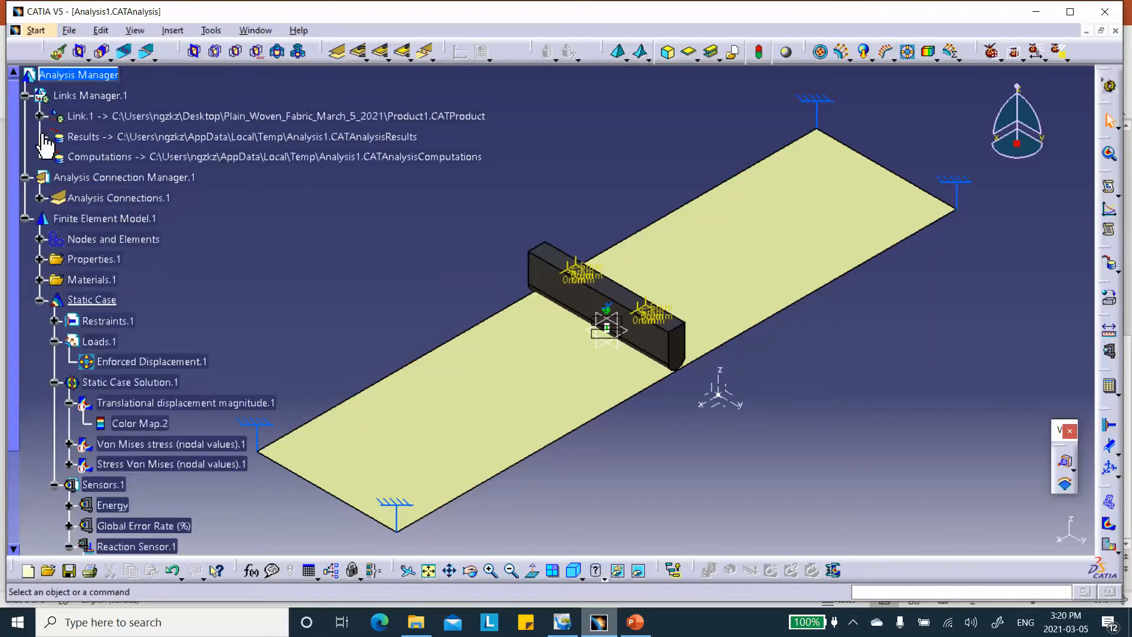
left_click(39, 116)
left_click(171, 340)
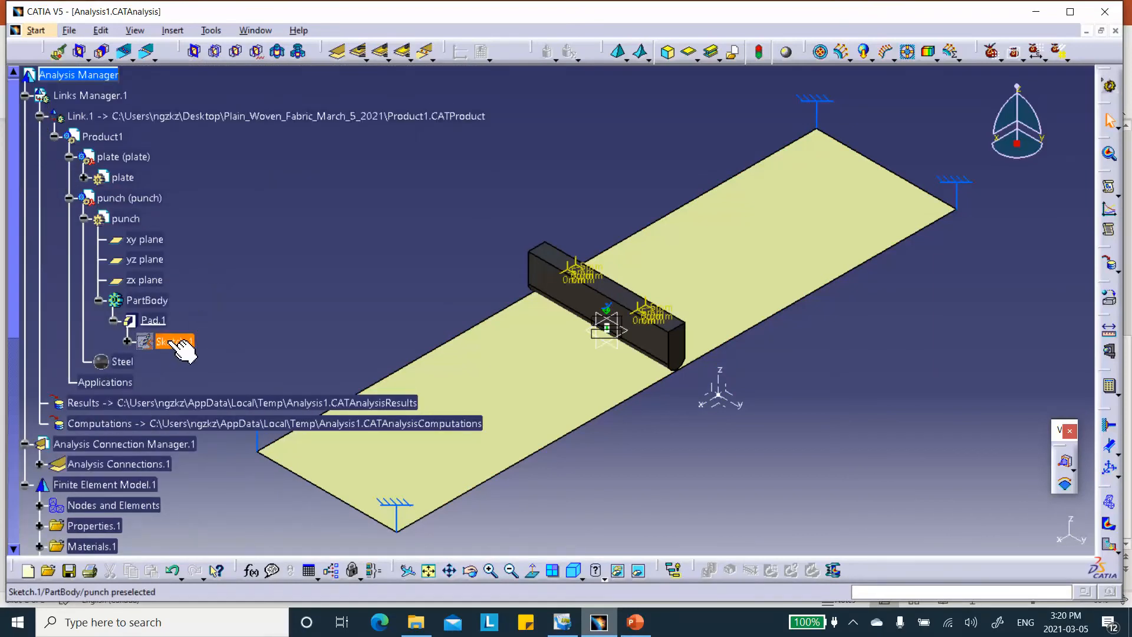
double_click(170, 340)
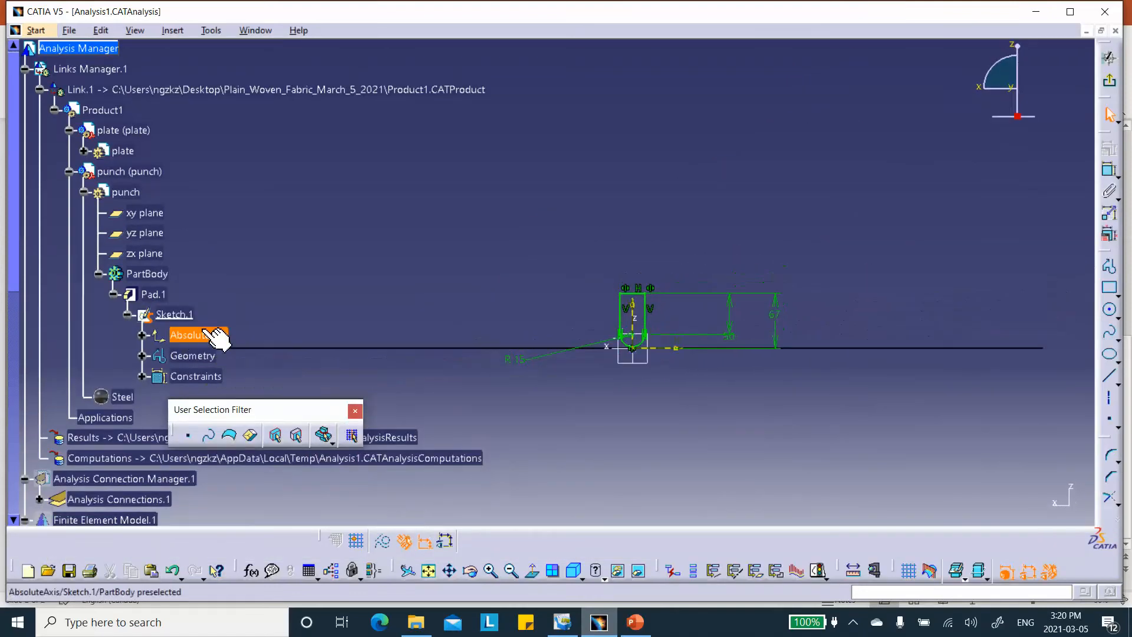
mouse_move(778, 329)
middle_mouse_down()
mouse_move(781, 237)
mouse_move(725, 192)
mouse_move(706, 155)
mouse_move(708, 108)
mouse_move(788, 167)
middle_mouse_up()
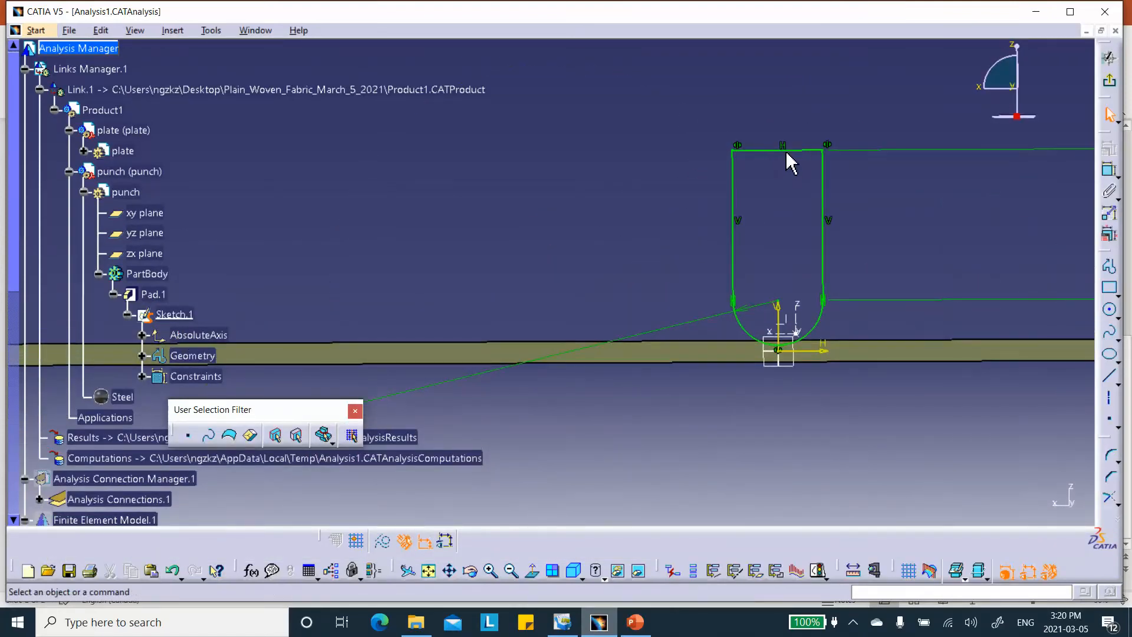
mouse_move(821, 394)
middle_mouse_down()
mouse_move(811, 401)
mouse_move(833, 368)
middle_mouse_up()
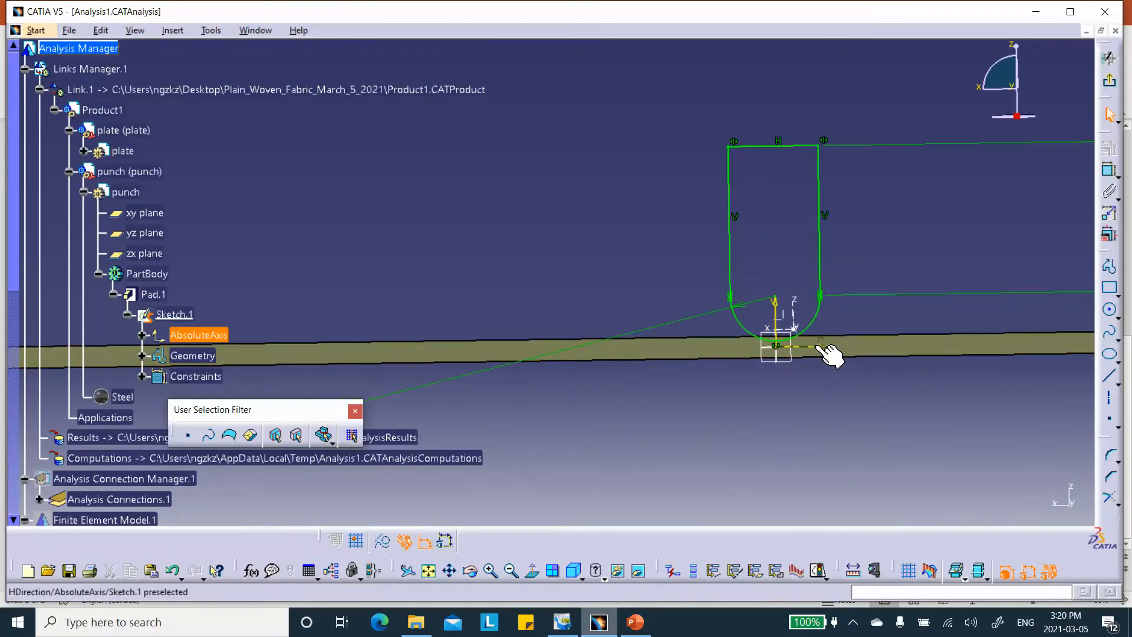
middle_click_drag(940, 298, 568, 304)
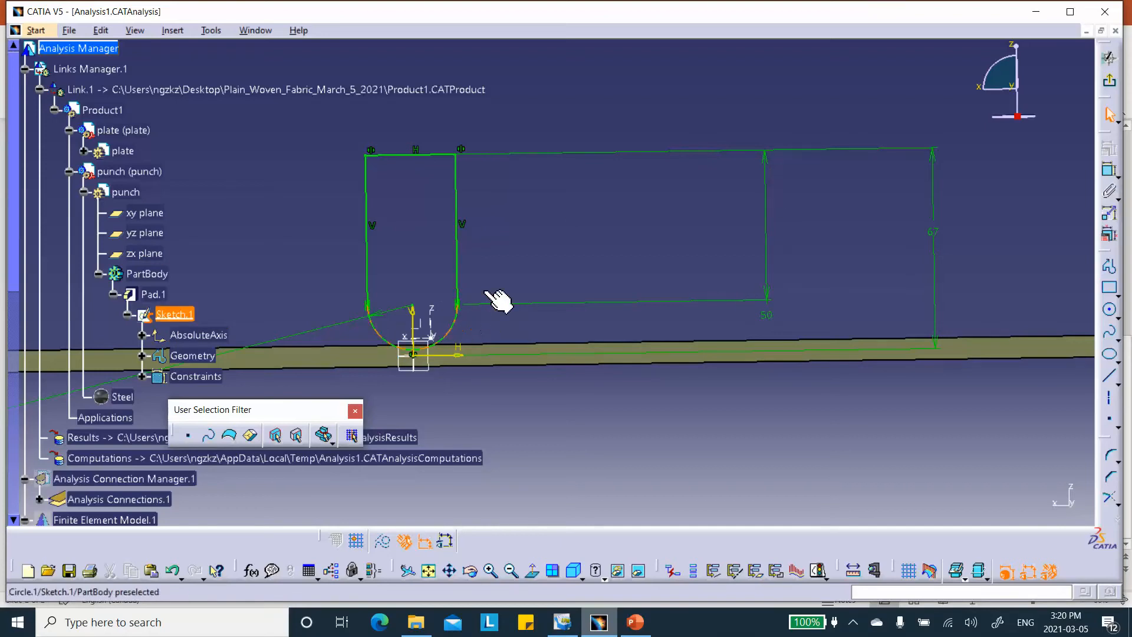
Change the 67 mm offset dimension to 65 mm and exit back to the 3D part.
left_click(938, 237)
double_click(938, 237)
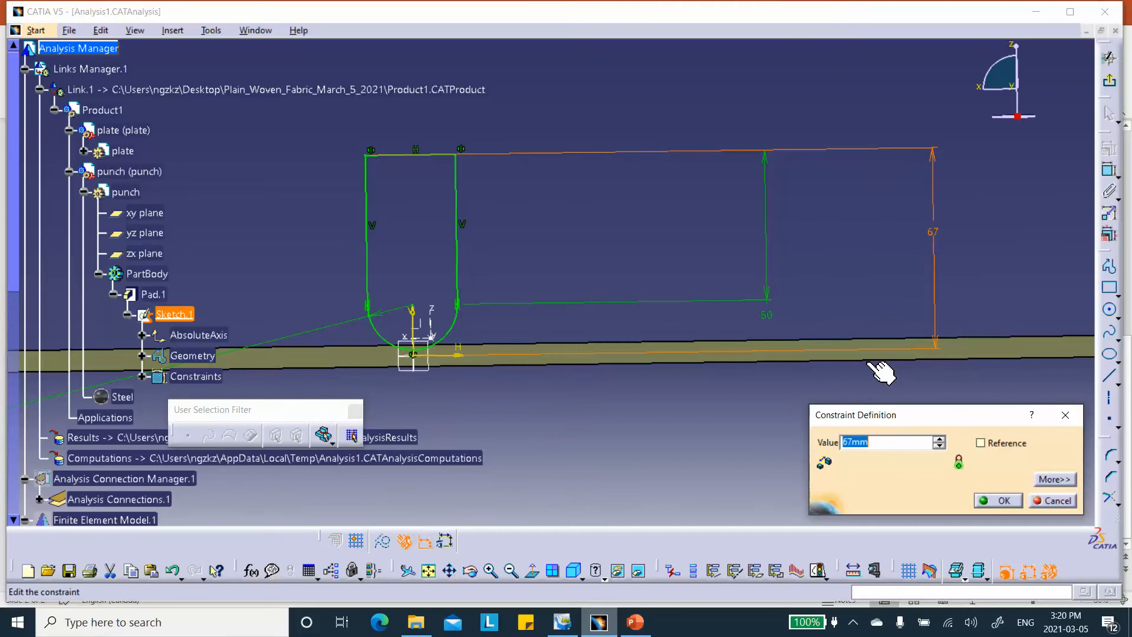
left_click(999, 501)
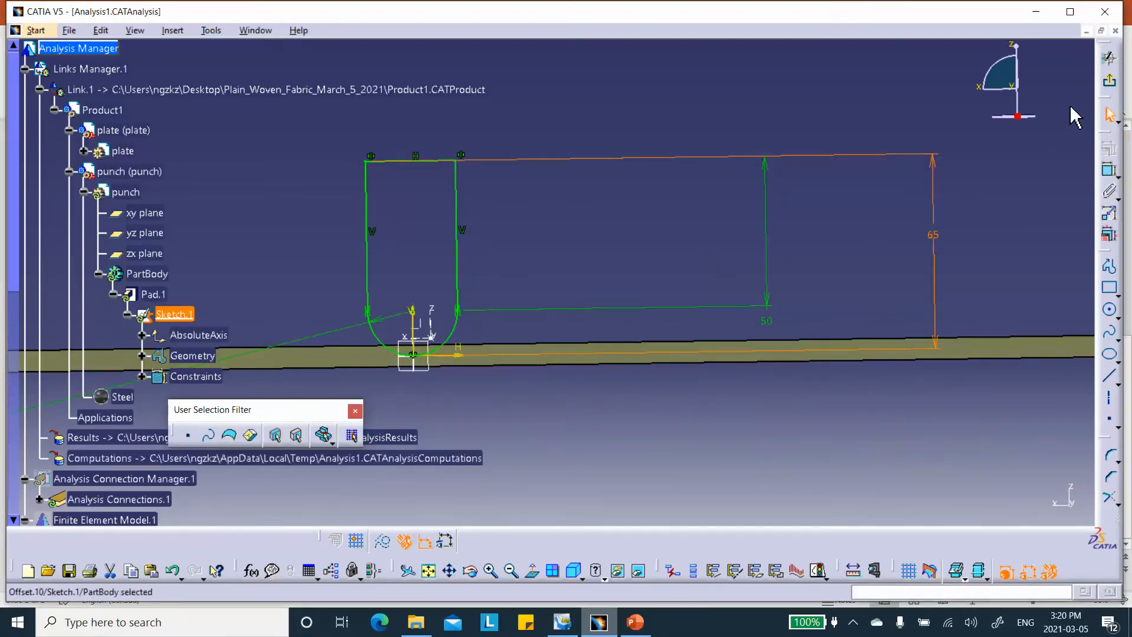
left_click(1109, 57)
middle_click_drag(786, 252, 786, 359)
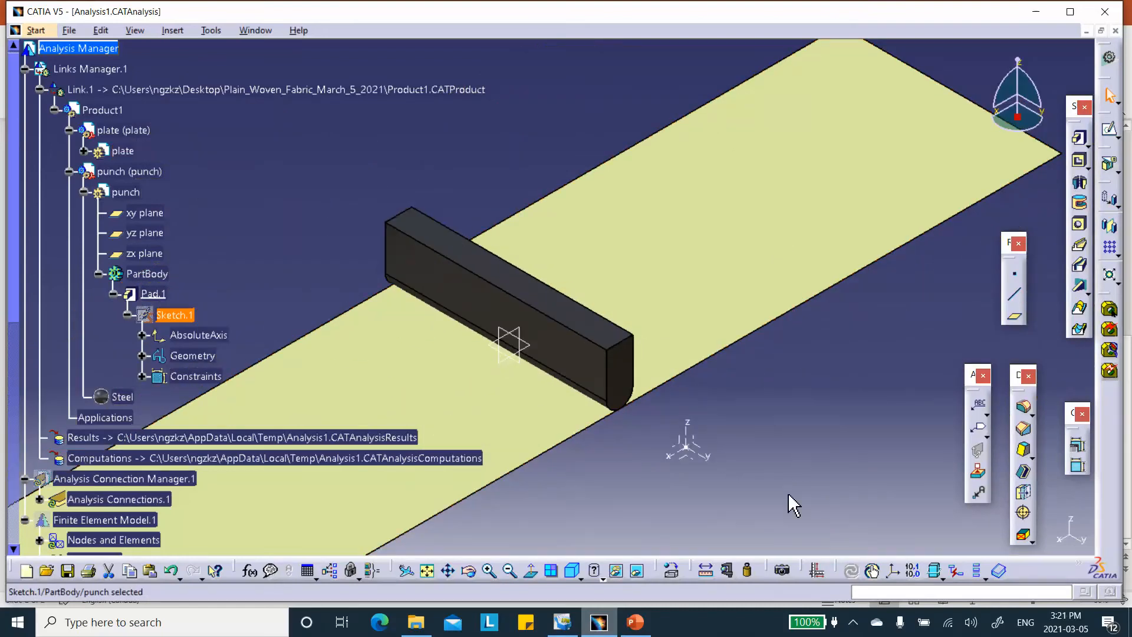
Switch to the Front view and zoom in to check that the punch tip meets the plate.
left_click(581, 579)
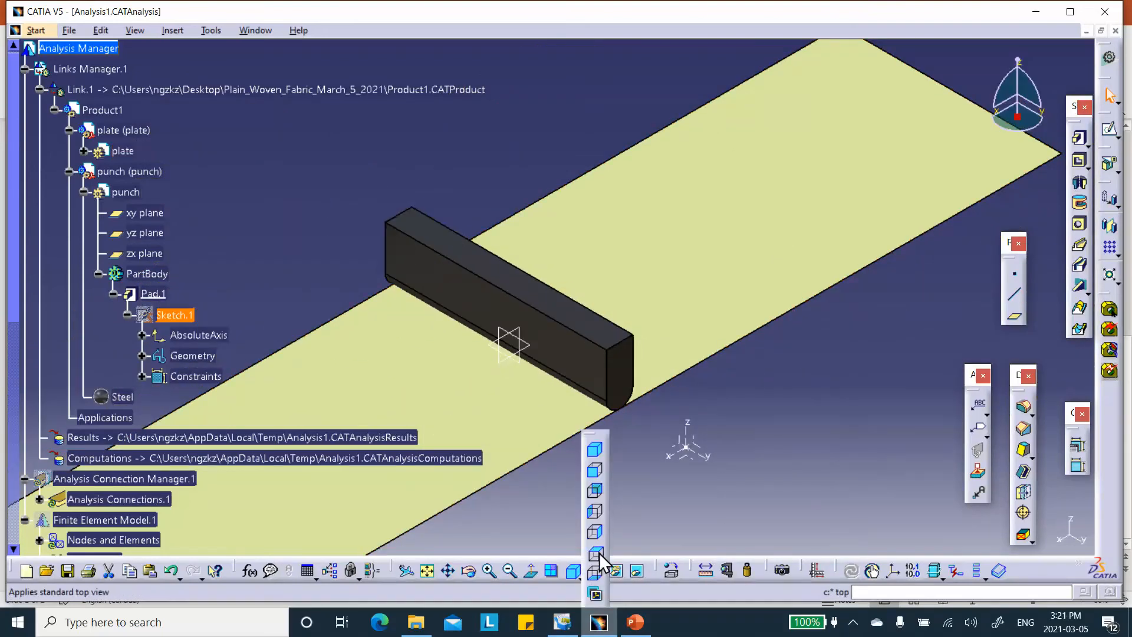
left_click(595, 531)
middle_click_drag(643, 421, 732, 274)
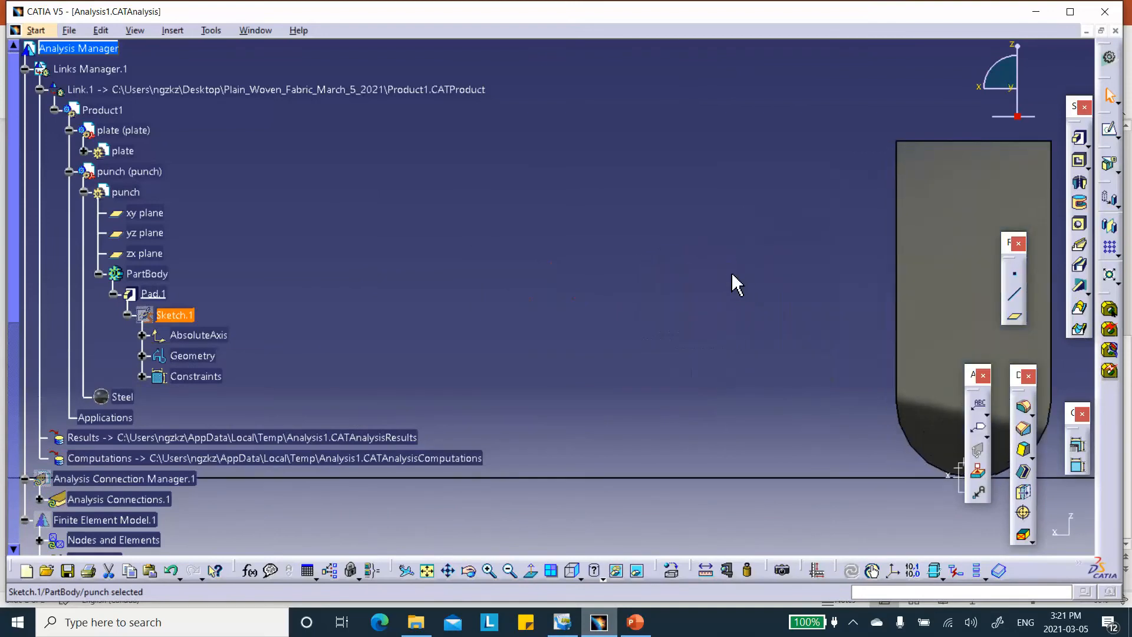
middle_click_drag(909, 433, 671, 325)
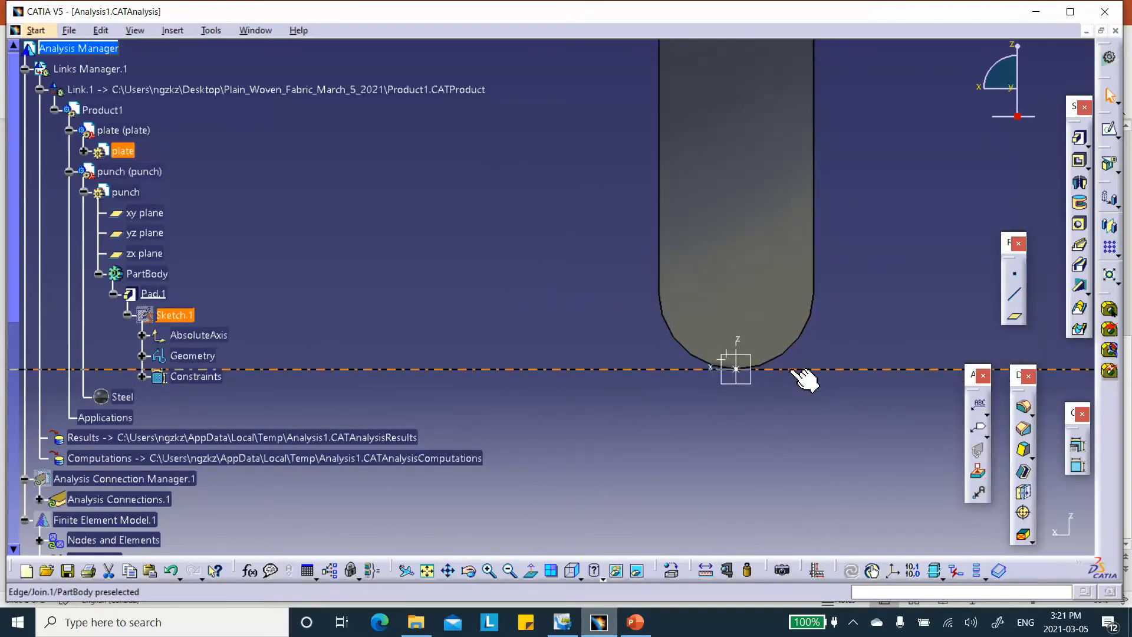
middle_click_drag(721, 274, 716, 425)
middle_click_drag(598, 349, 715, 360)
Return to the analysis workbench via Translational displacement magnitude.1.
scroll(356, 387, "down", 8)
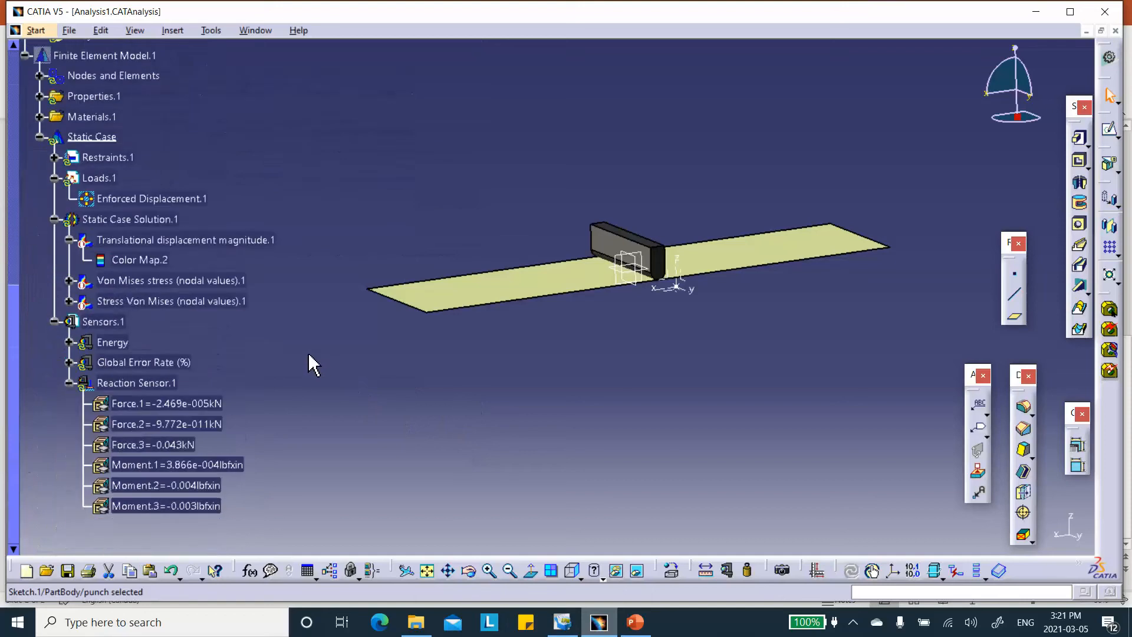
scroll(298, 350, "down", 3)
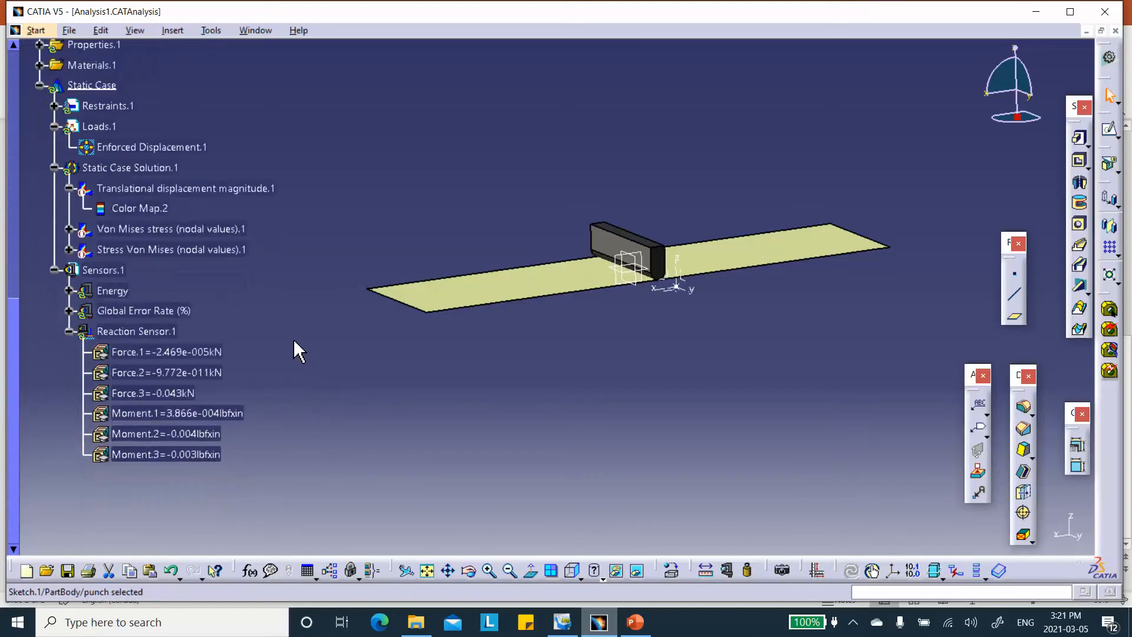
double_click(147, 187)
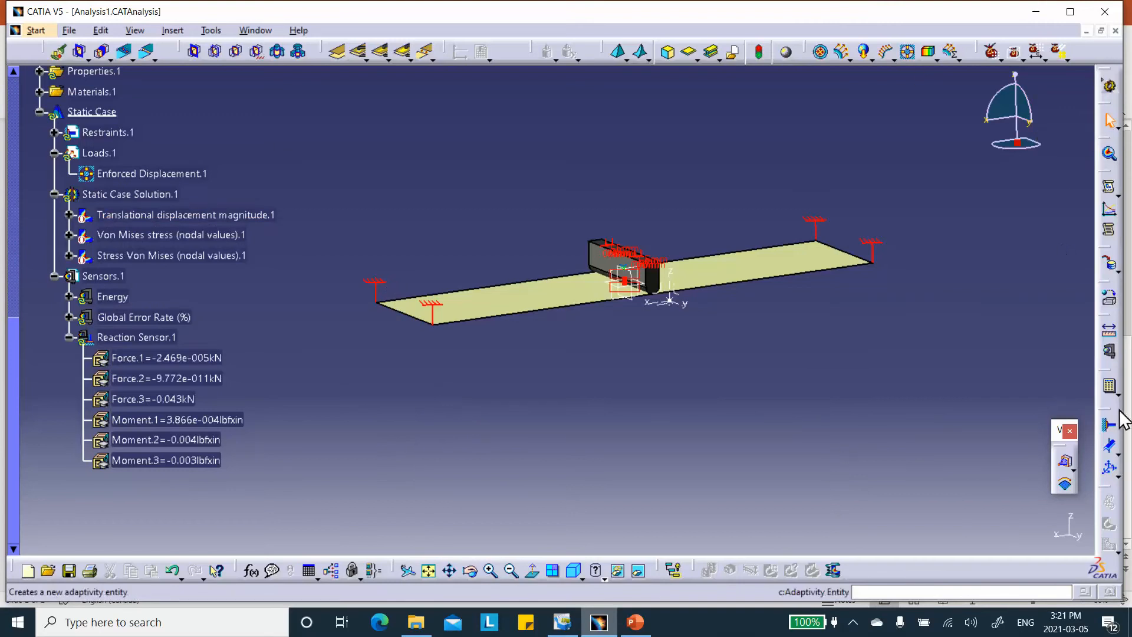
Recompute all of the static case, accepting the computation resource estimate.
left_click(1109, 386)
left_click(889, 418)
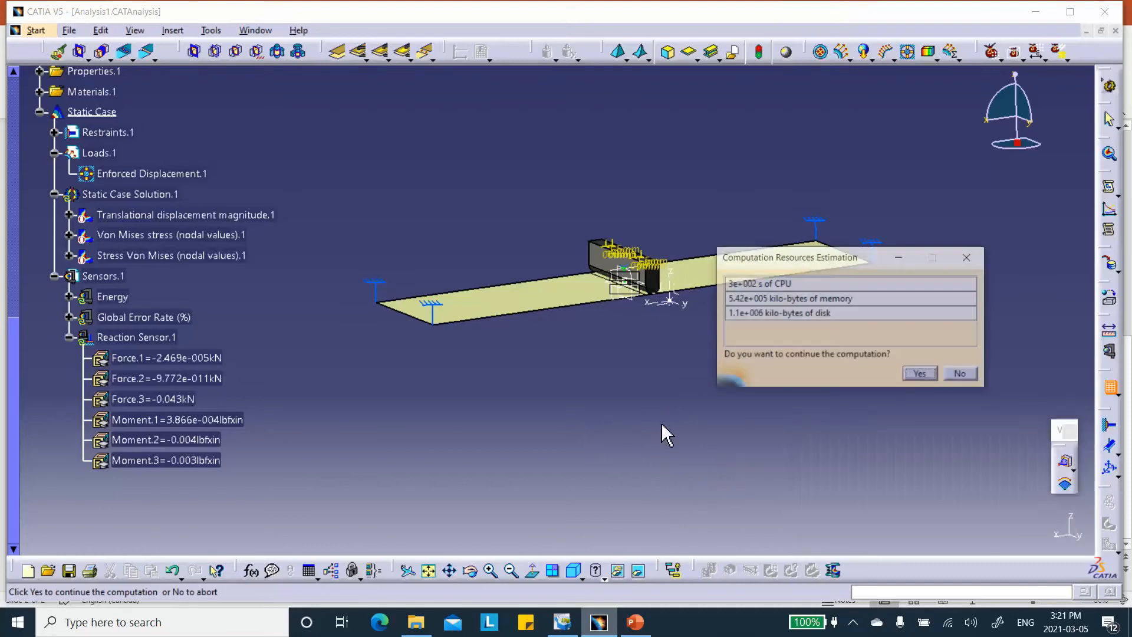
left_click(920, 376)
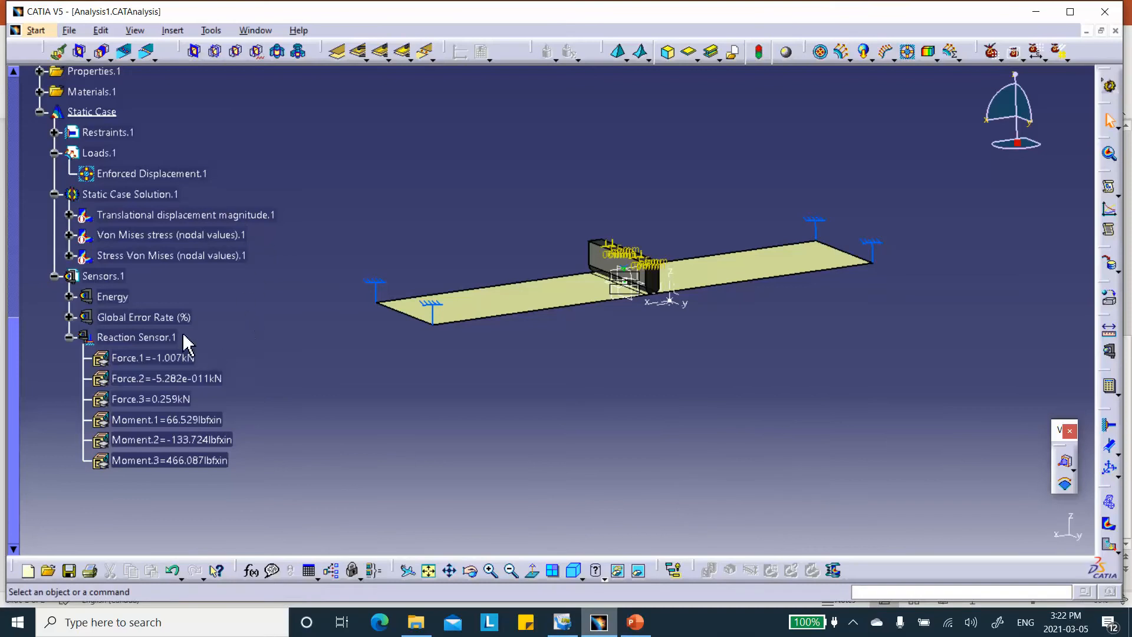
Open Reaction Sensor.1 to read its 1.04kN force norm, then minimize CATIA.
scroll(194, 348, "down", 1)
double_click(154, 290)
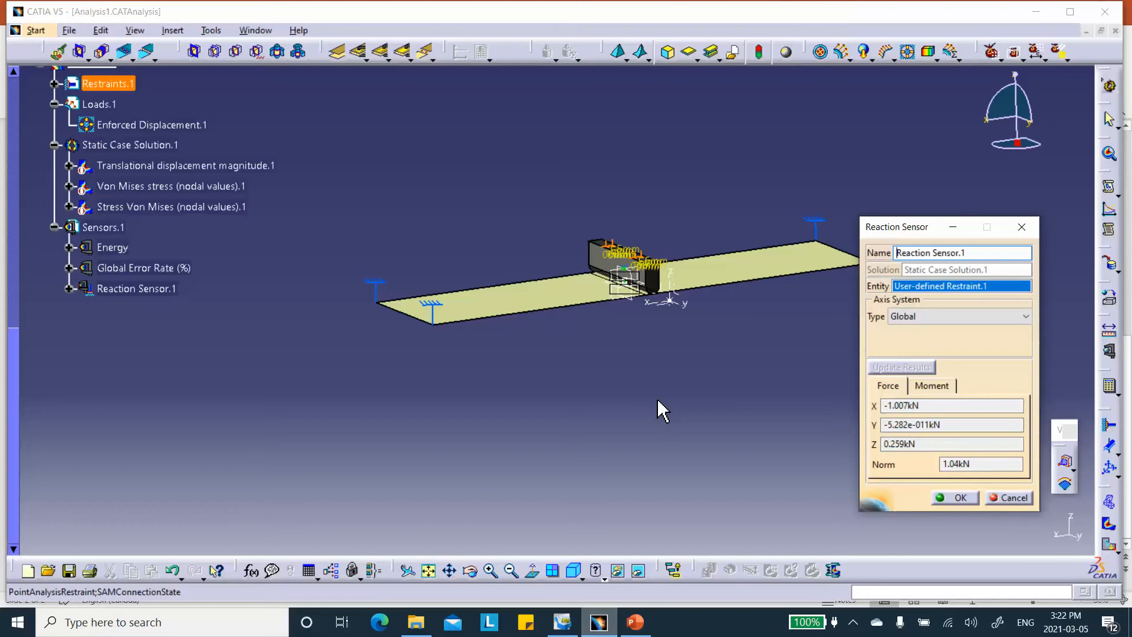
left_click(1038, 14)
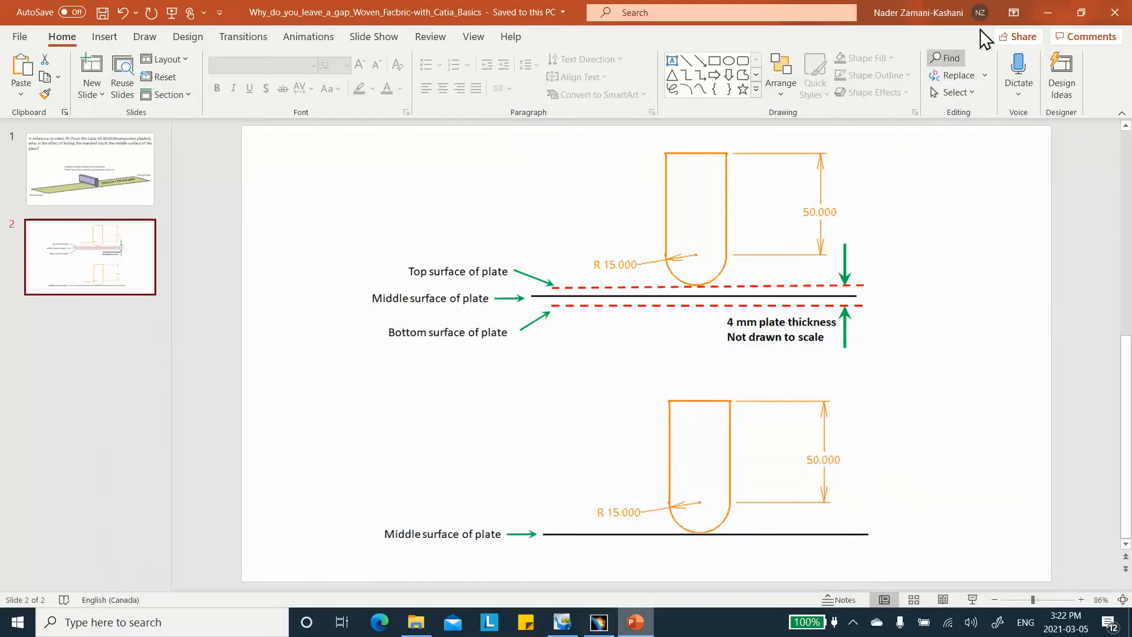
Minimize the PowerPoint presentation and the project folder window to clear the desktop.
left_click(1047, 12)
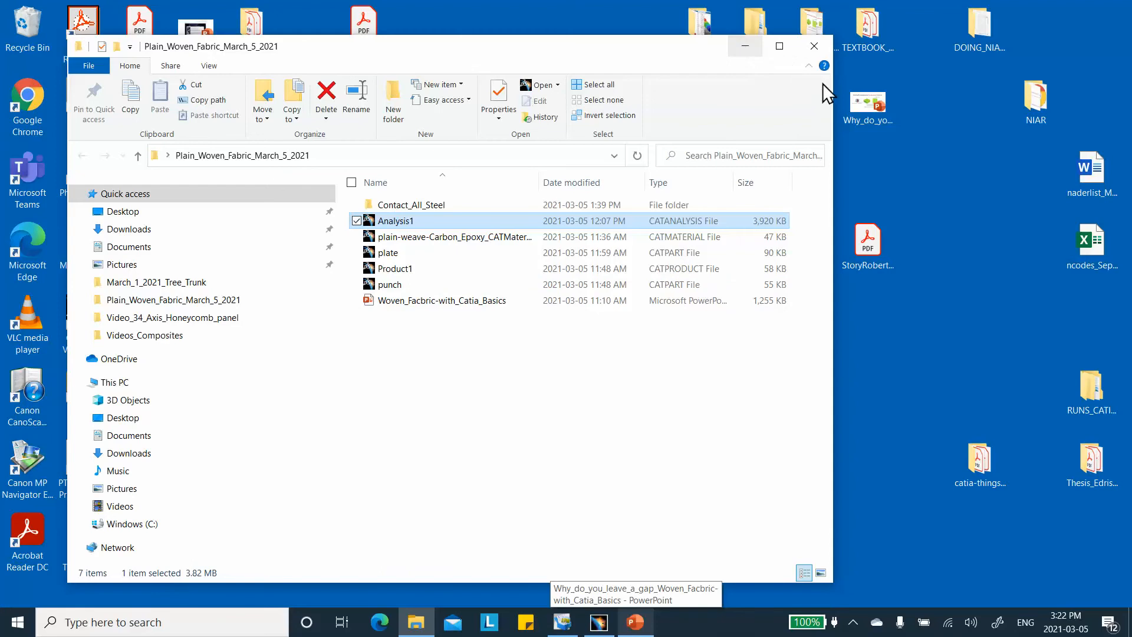
left_click(869, 103)
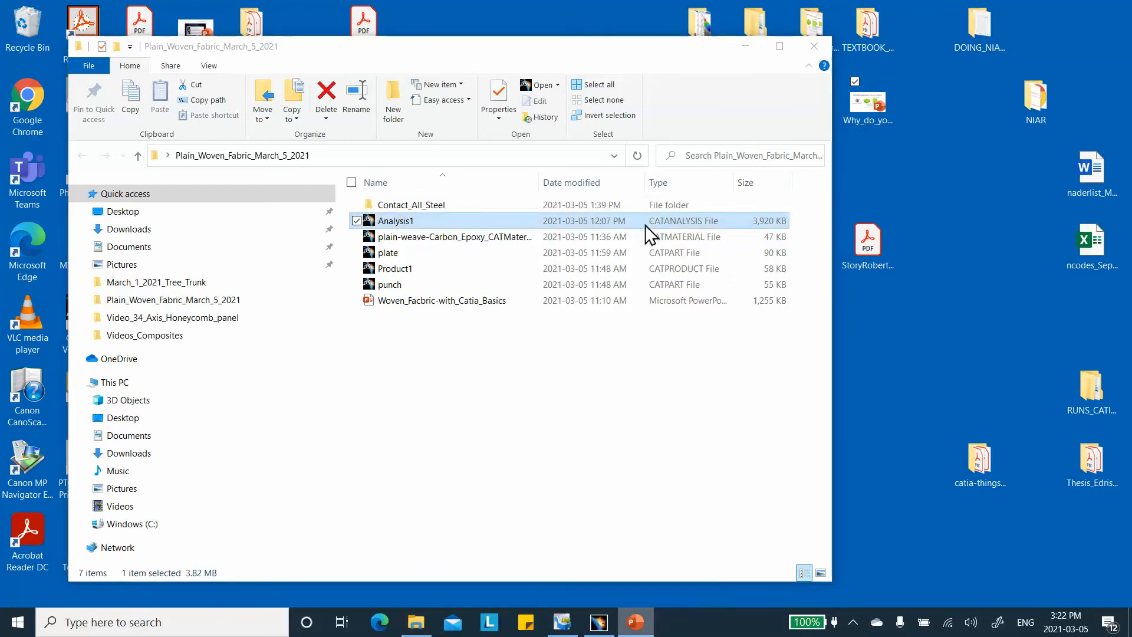
double_click(858, 100)
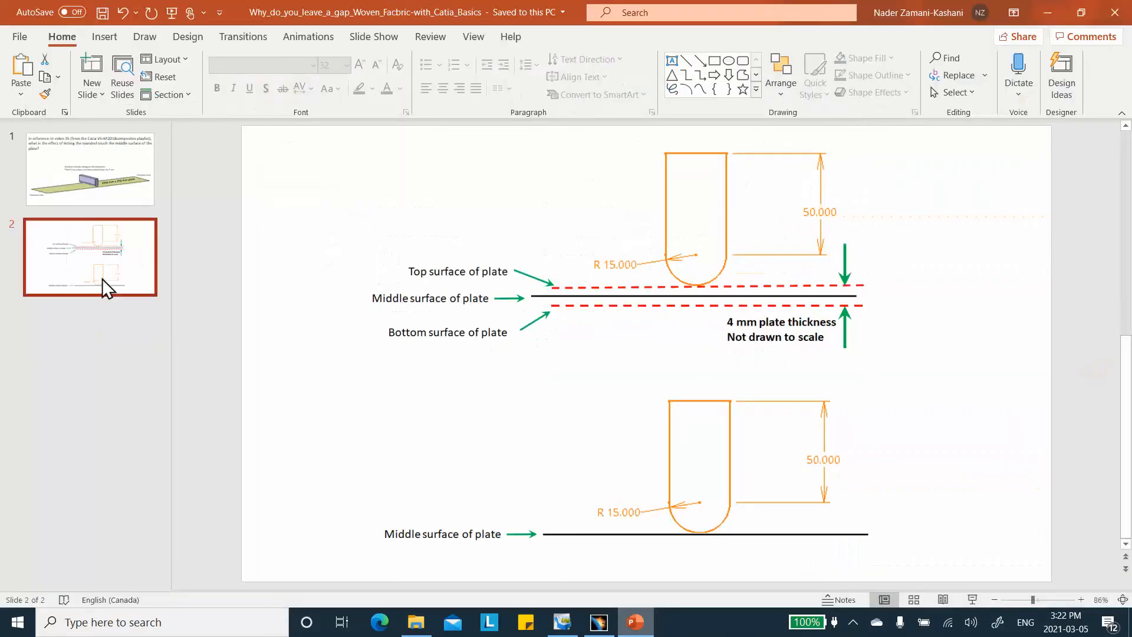
left_click(1044, 14)
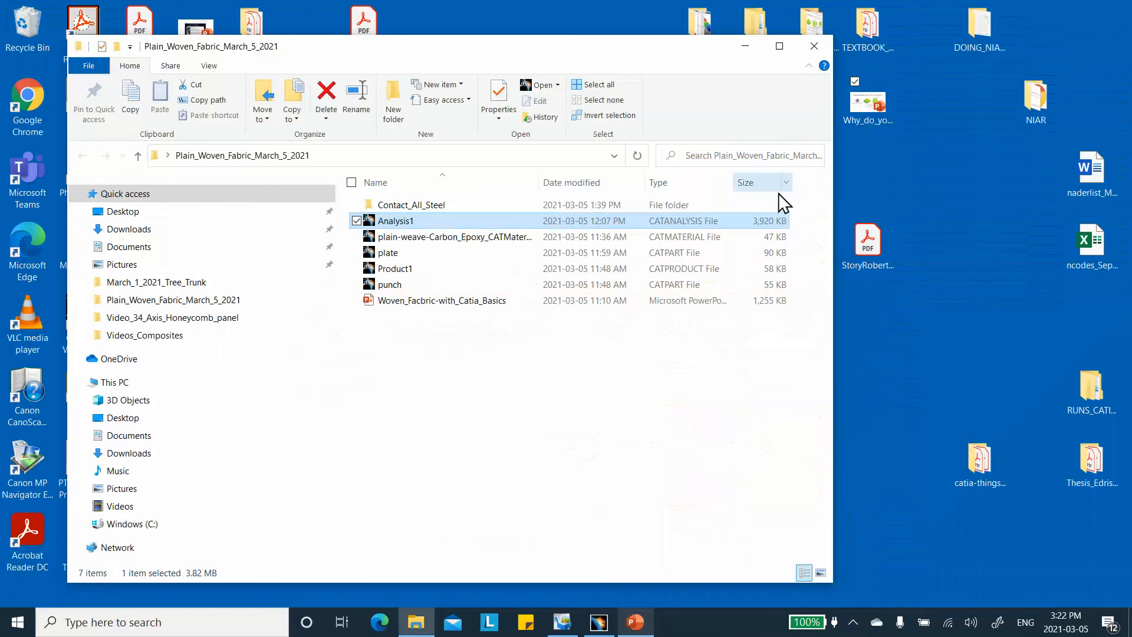
double_click(870, 108)
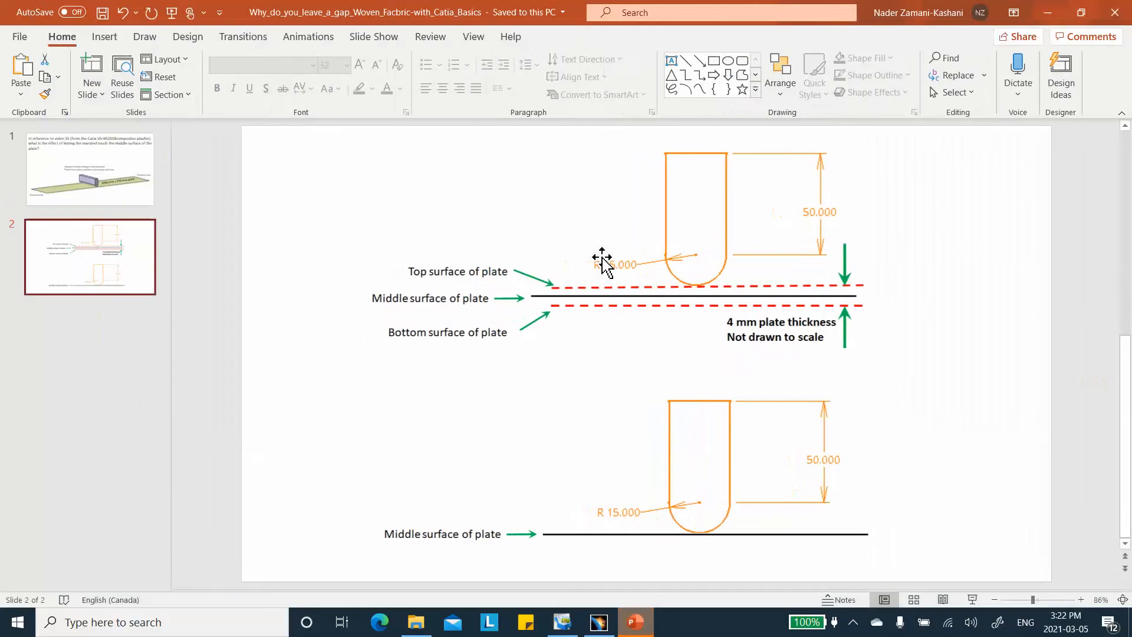
left_click(1047, 13)
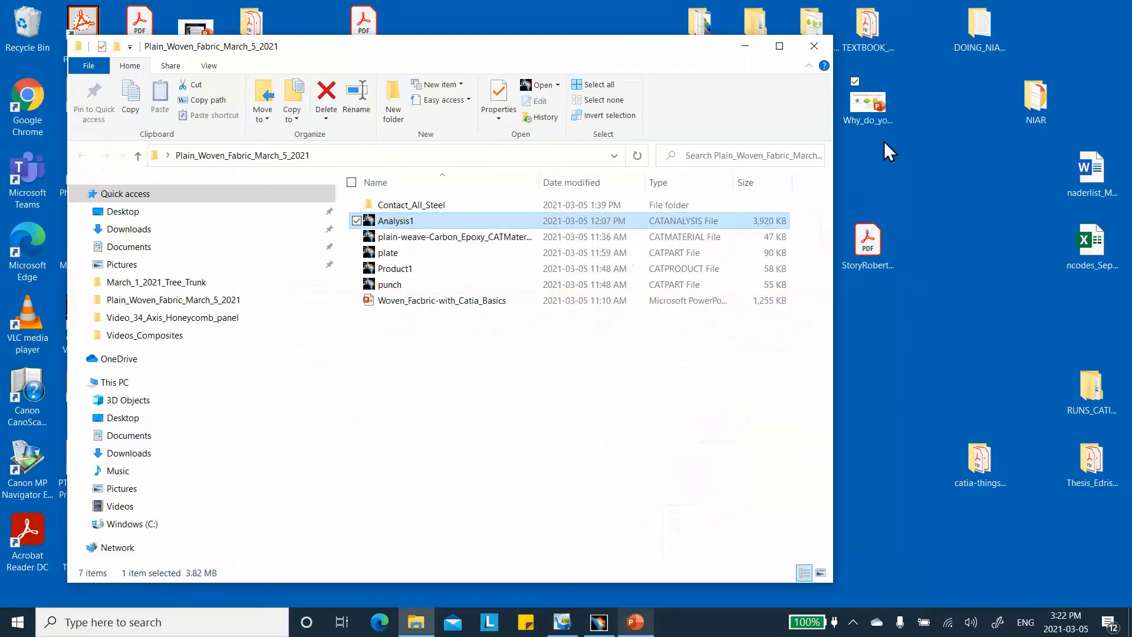
left_click(758, 51)
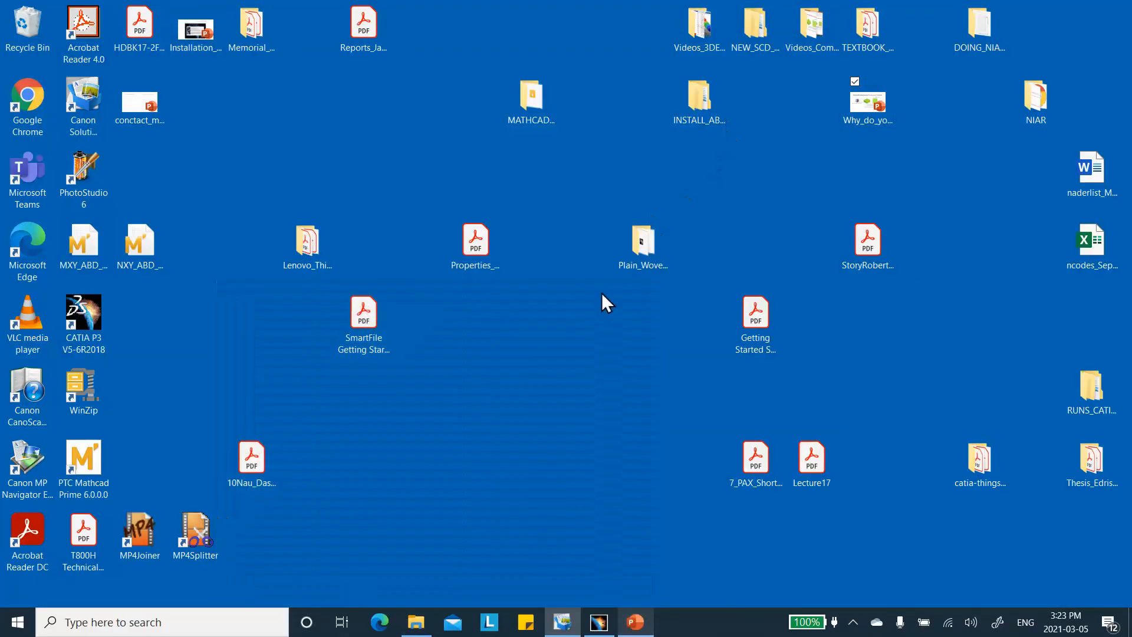
double_click(145, 103)
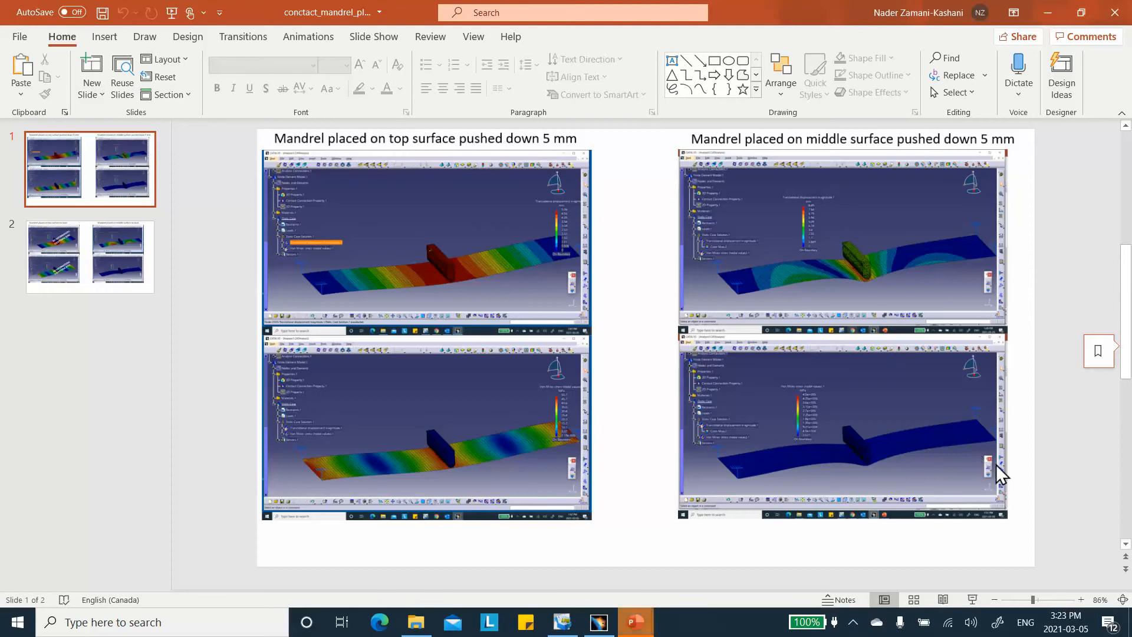
left_click_drag(1039, 598, 1057, 599)
left_click_drag(700, 581, 492, 574)
scroll(426, 466, "up", 5)
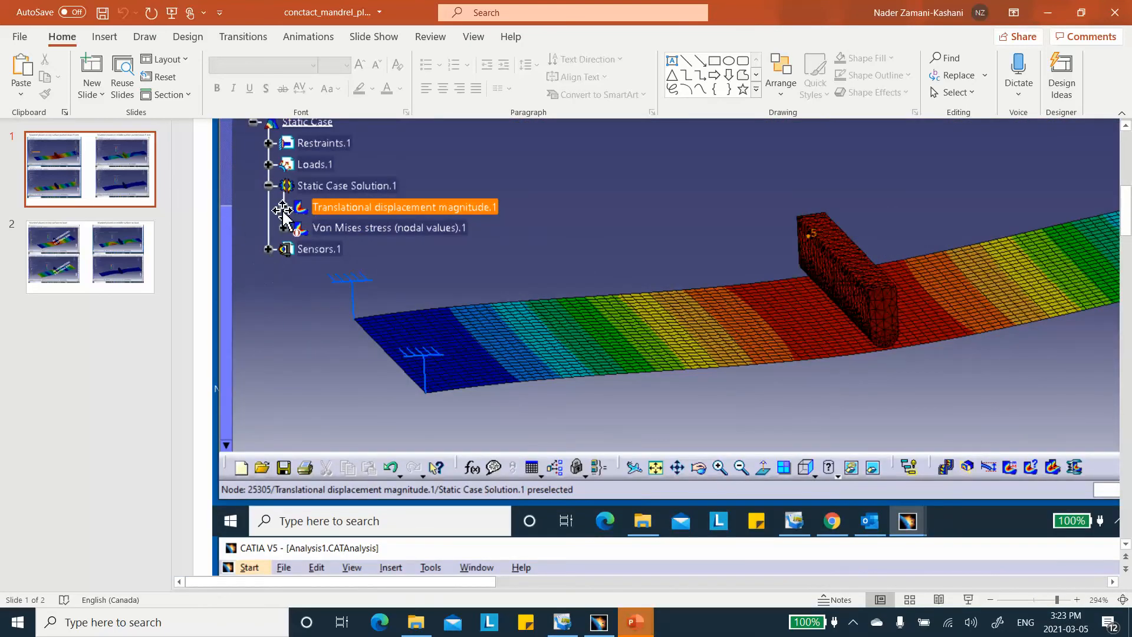
scroll(356, 412, "down", 3)
scroll(357, 413, "down", 7)
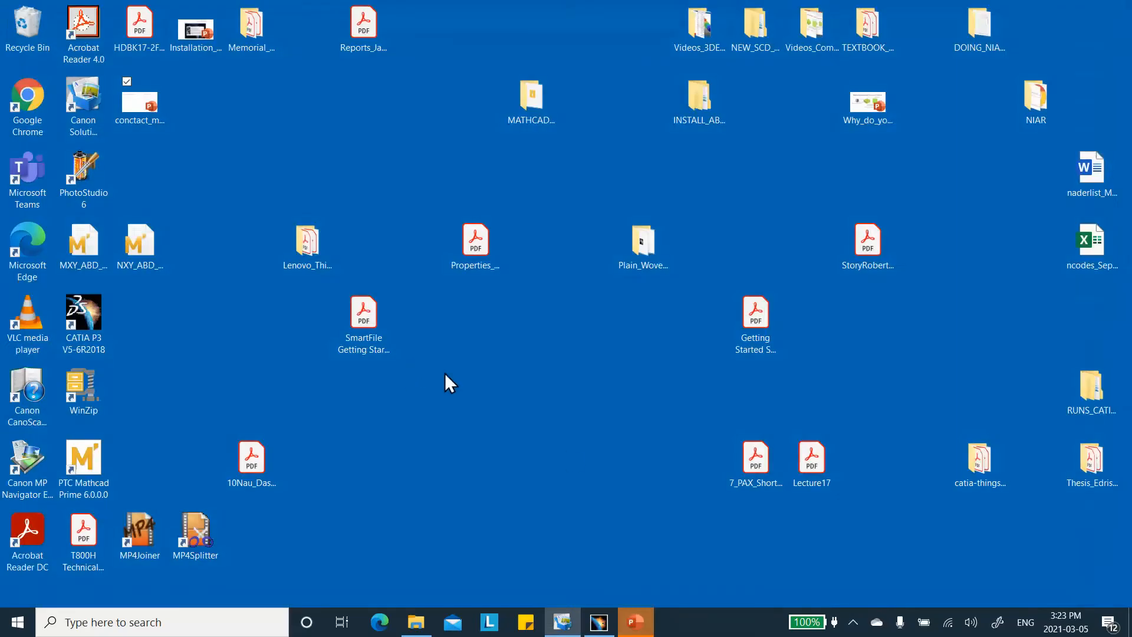
Bring CATIA back, close the Reaction Sensor dialog and scroll the tree to the top.
left_click(599, 620)
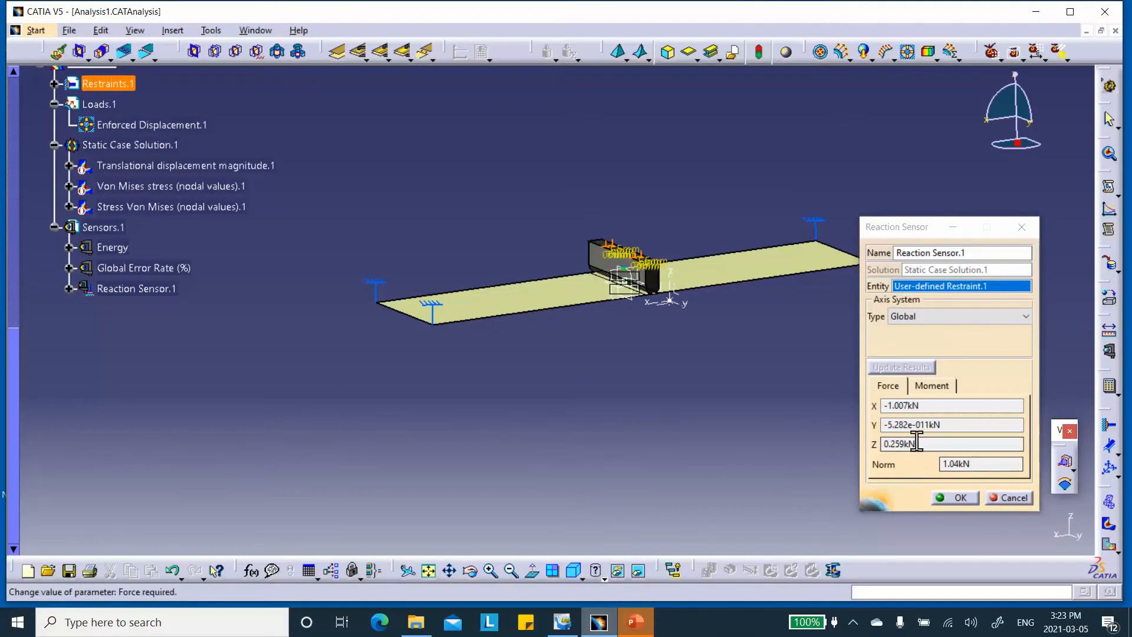
left_click(954, 497)
scroll(271, 372, "up", 4)
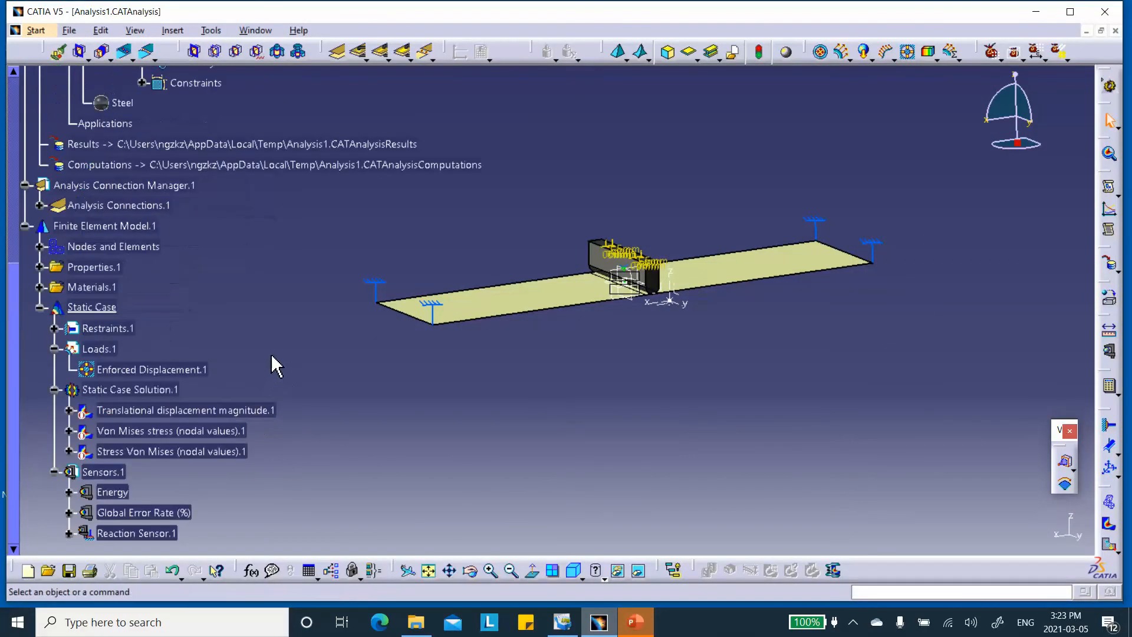
scroll(276, 365, "up", 4)
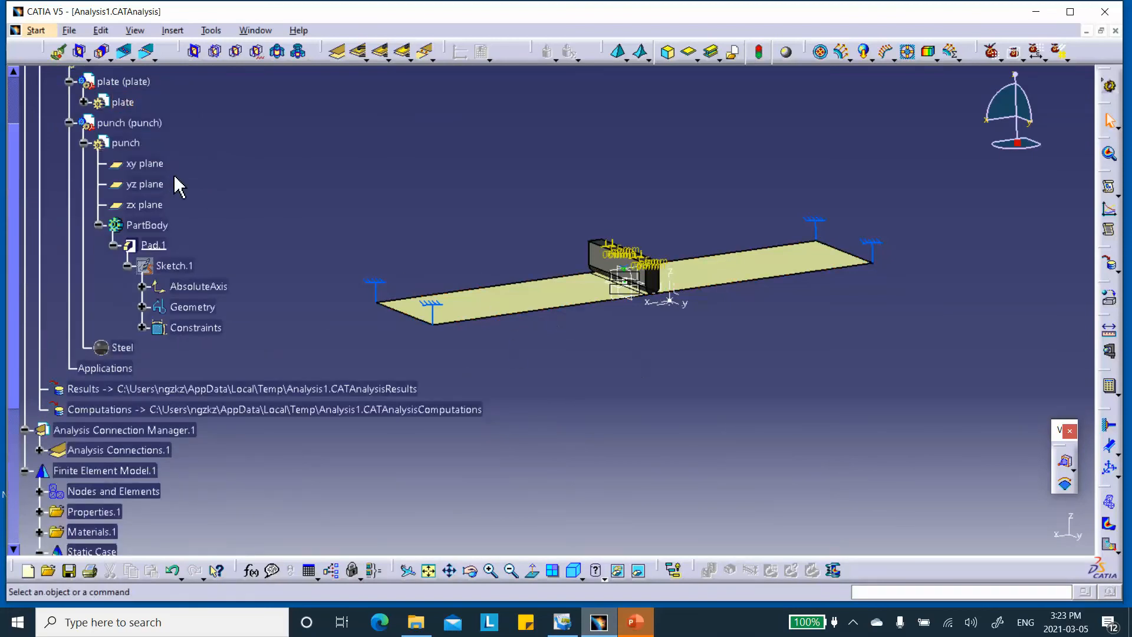
scroll(172, 172, "up", 3)
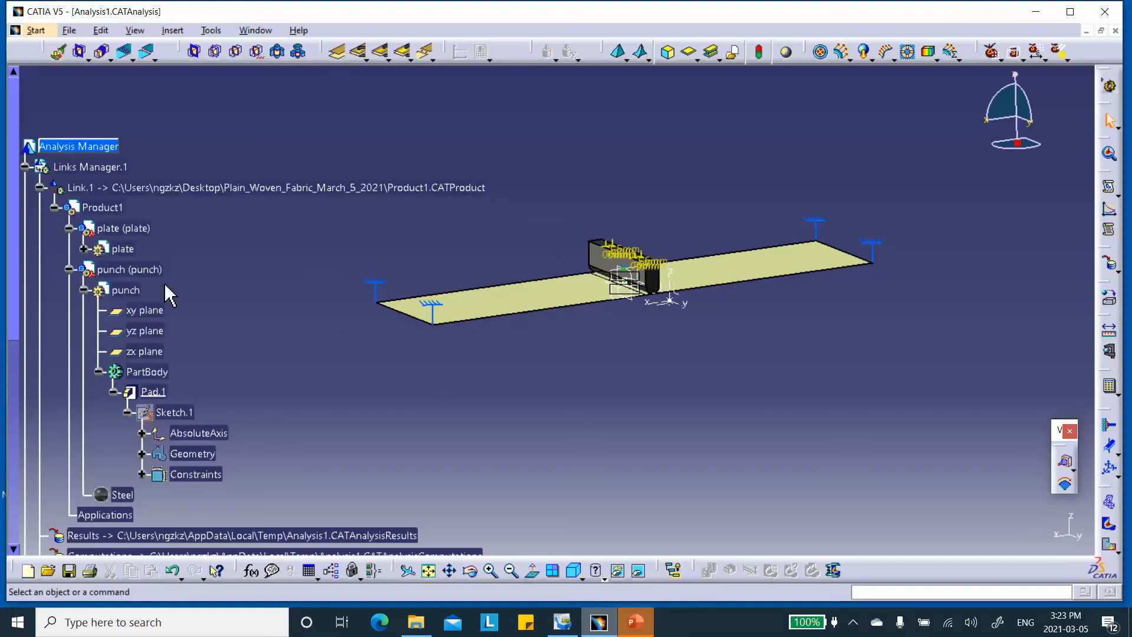
scroll(167, 325, "down", 1)
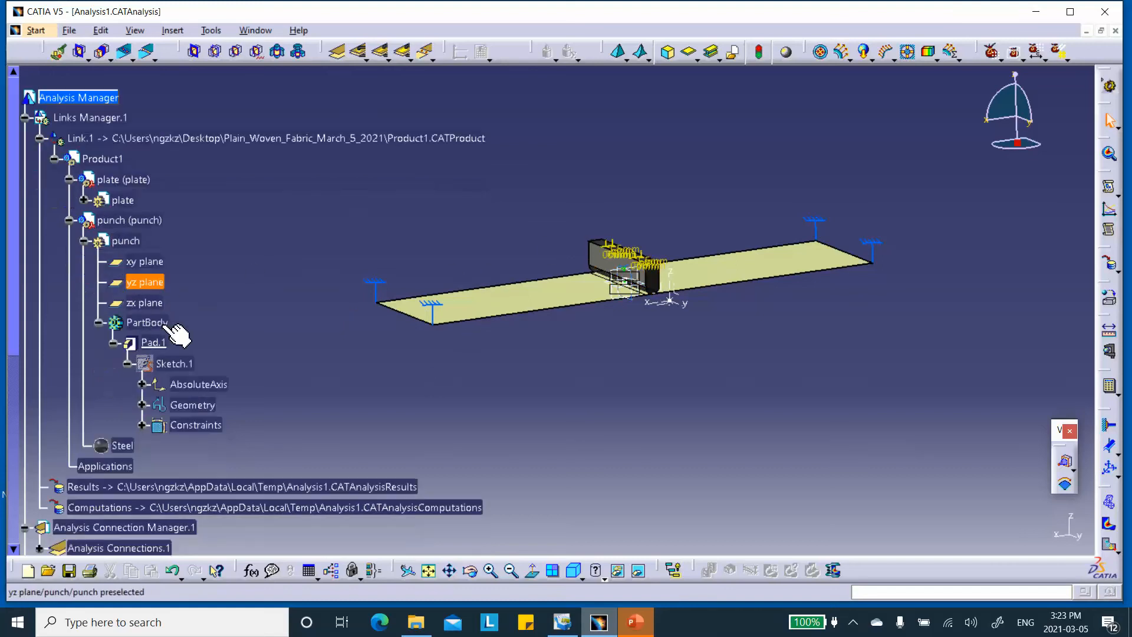
Change the punch sketch's 65 mm dimension back to 67 mm and exit the sketch.
double_click(166, 362)
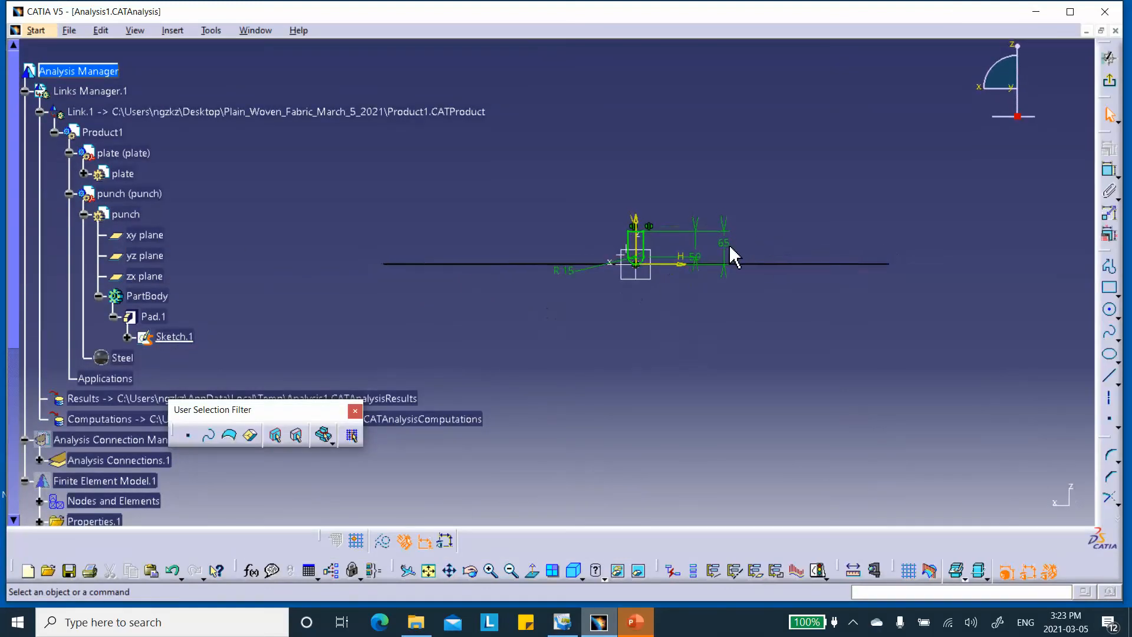
double_click(729, 255)
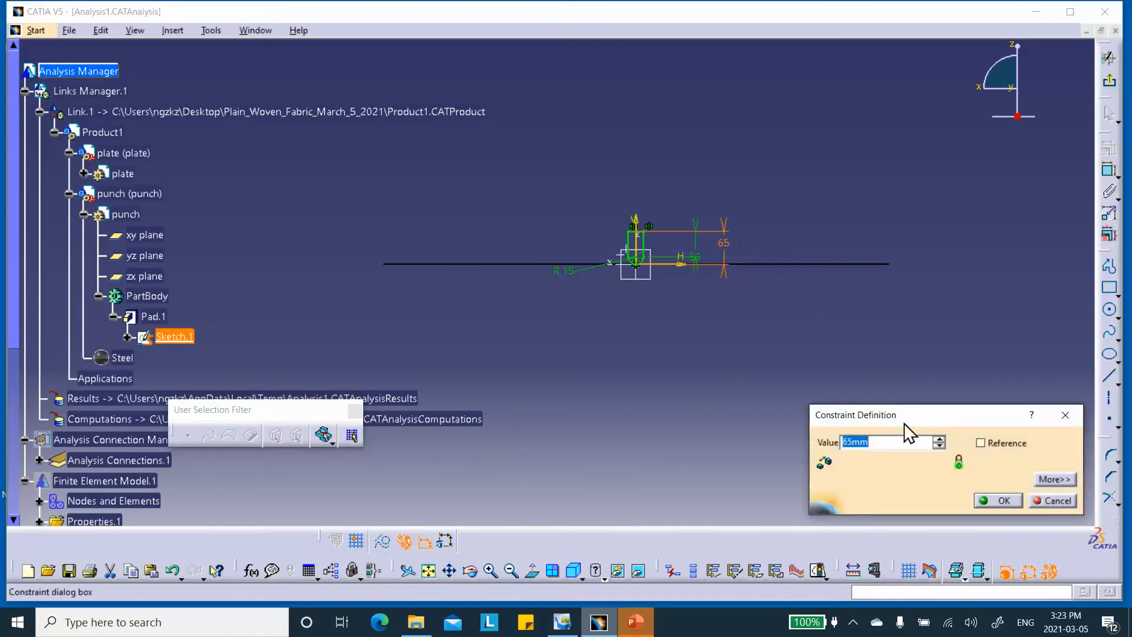
type("67")
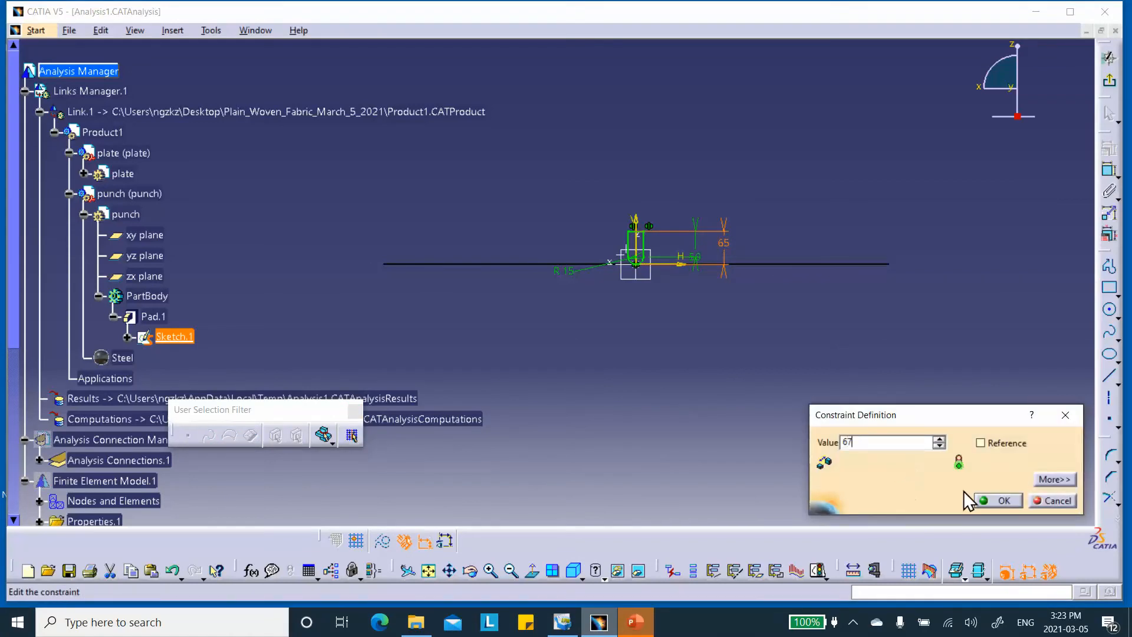
left_click(1000, 500)
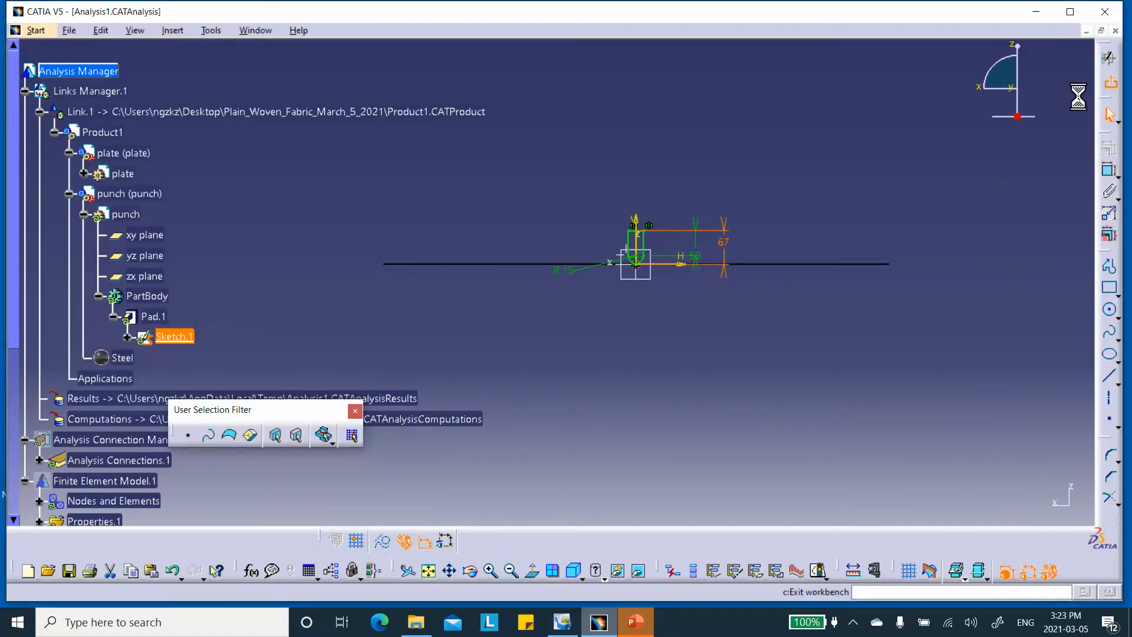
left_click(1109, 58)
Return to the analysis with Translational displacement magnitude.1 active.
scroll(670, 366, "down", 7)
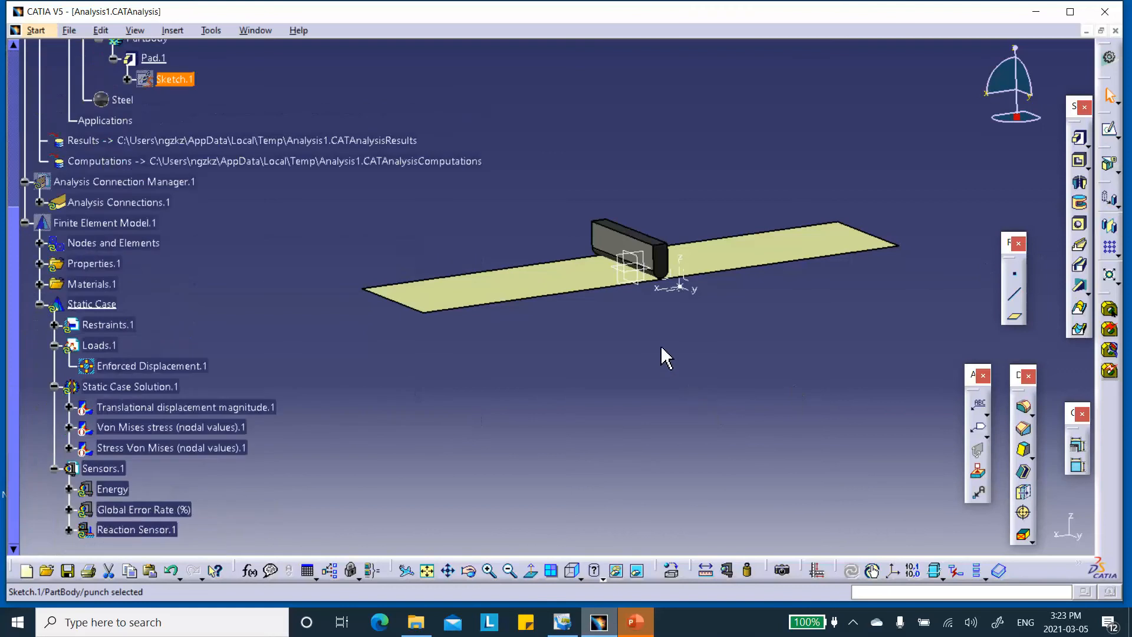
left_click(164, 253)
double_click(171, 254)
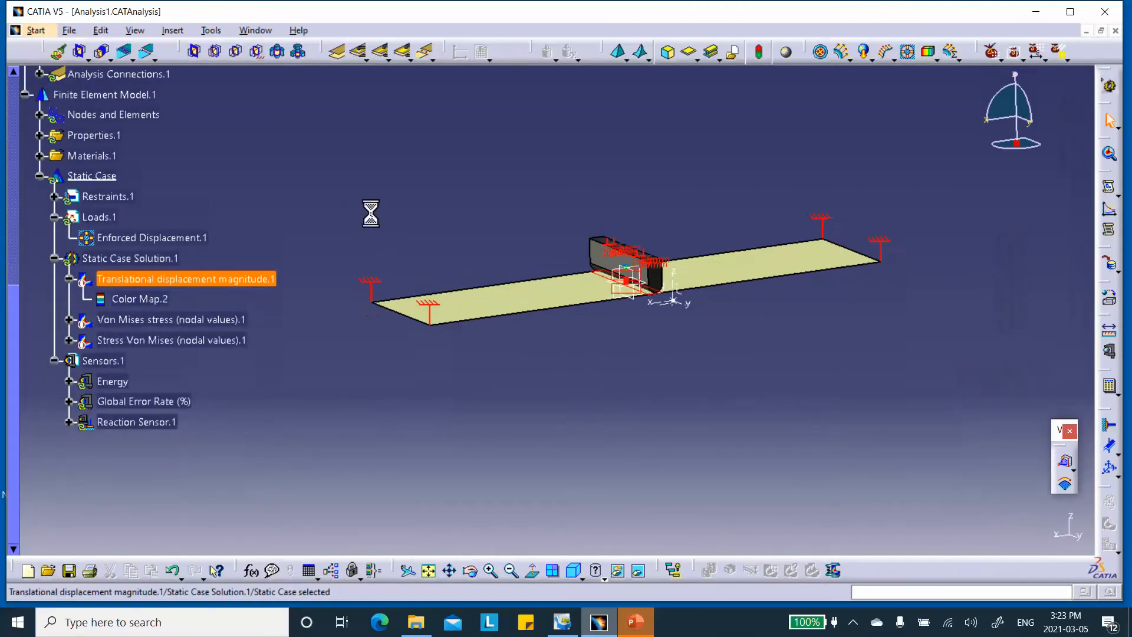
Recompute the whole static case for the 67 mm punch, accepting the resource estimate.
left_click(1109, 390)
left_click(879, 421)
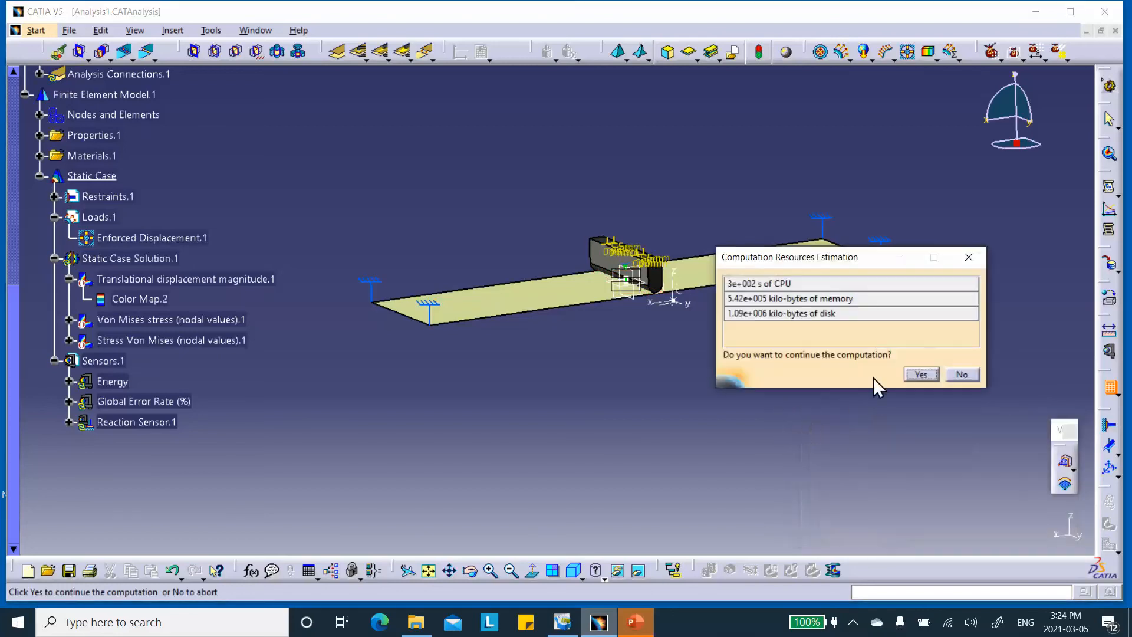
left_click(935, 373)
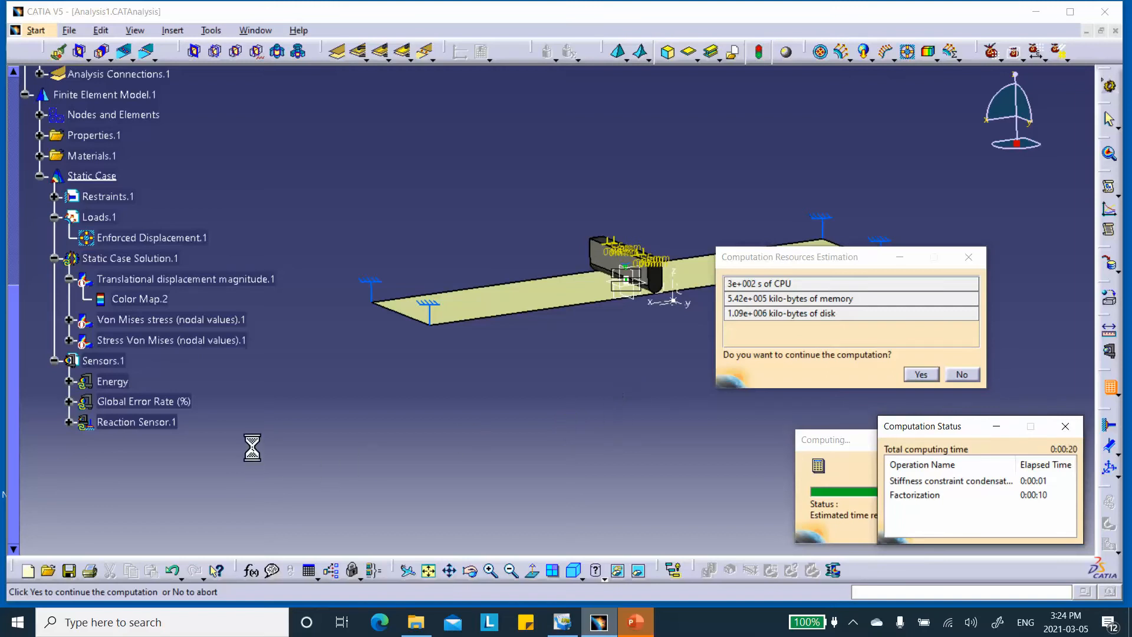
Expand and open Reaction Sensor.1 to read its -0.043kN Z force and 0.043kN norm.
left_click(69, 422)
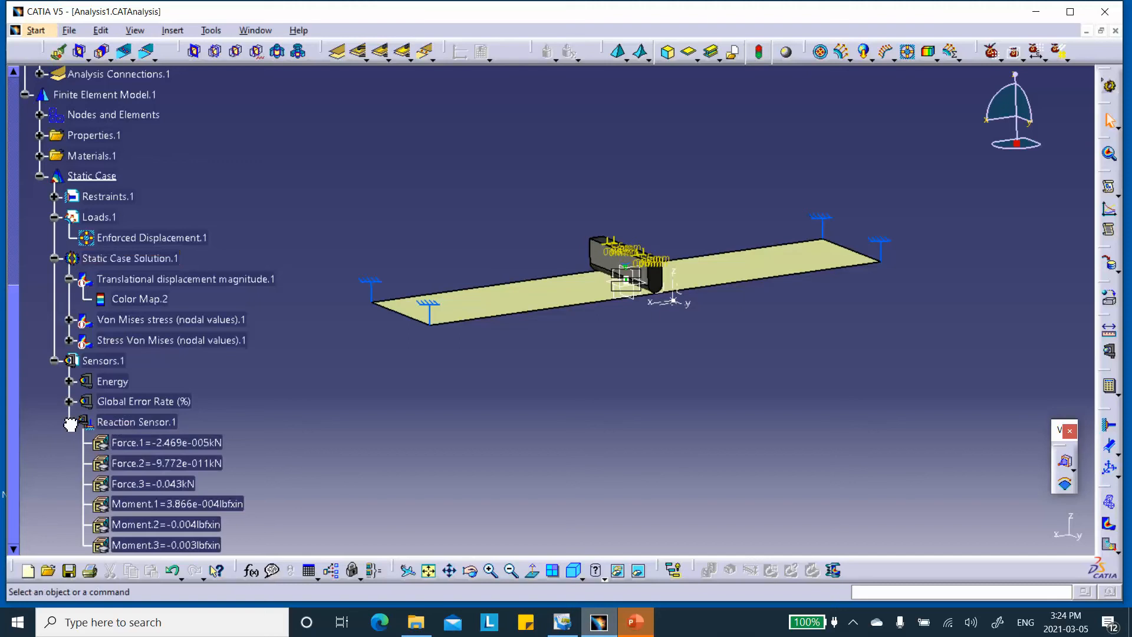
scroll(248, 404, "down", 2)
double_click(136, 275)
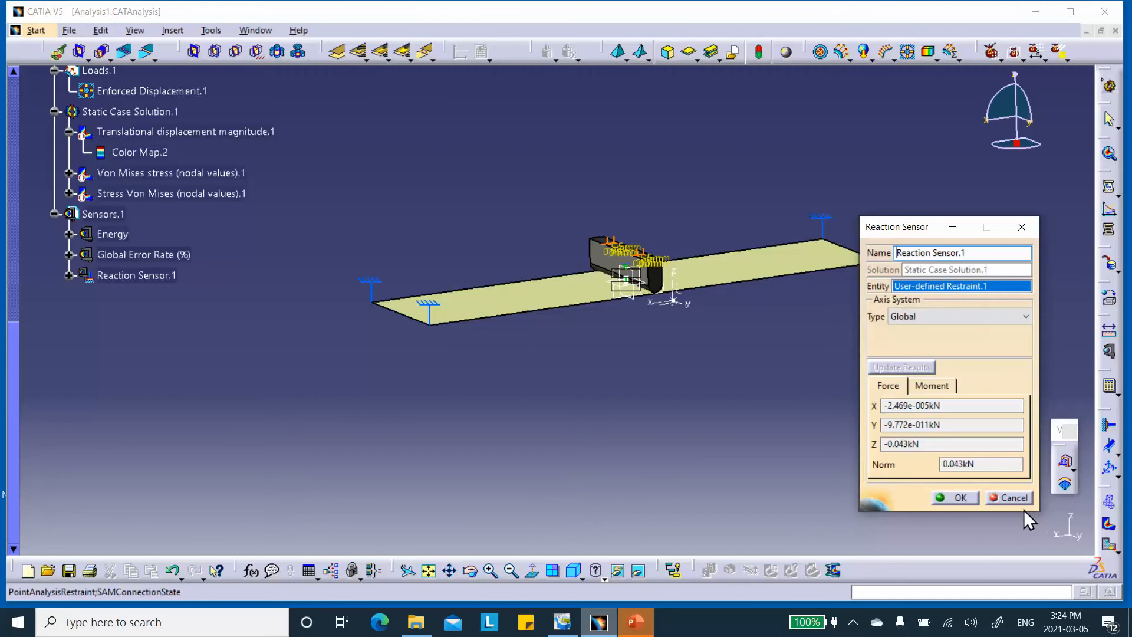
Cancel the Reaction Sensor.1 dialog without changes and scroll the specification tree up.
left_click(1007, 498)
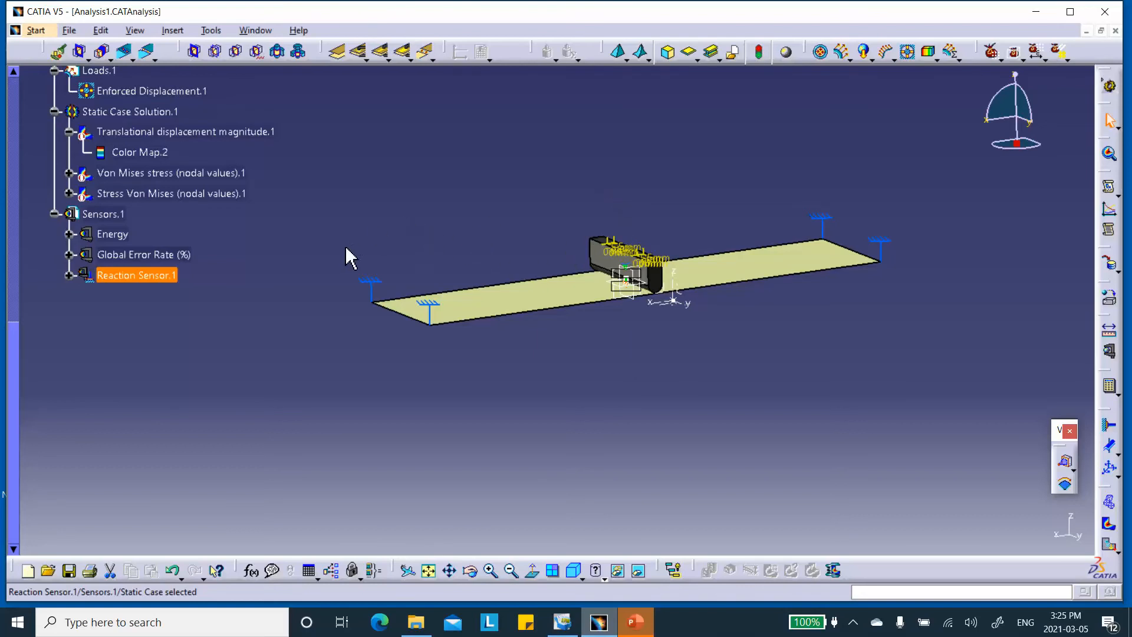
scroll(469, 234, "up", 1)
scroll(482, 241, "up", 1)
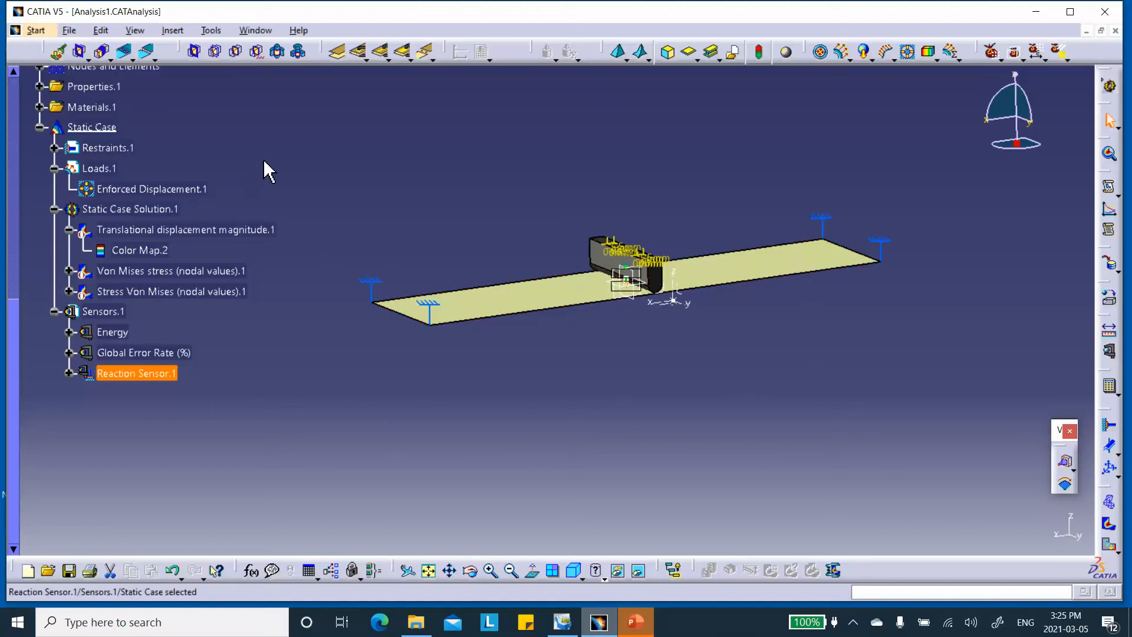
Deselect the reaction sensor and scroll the tree back toward the top.
left_click(259, 202)
scroll(290, 217, "up", 6)
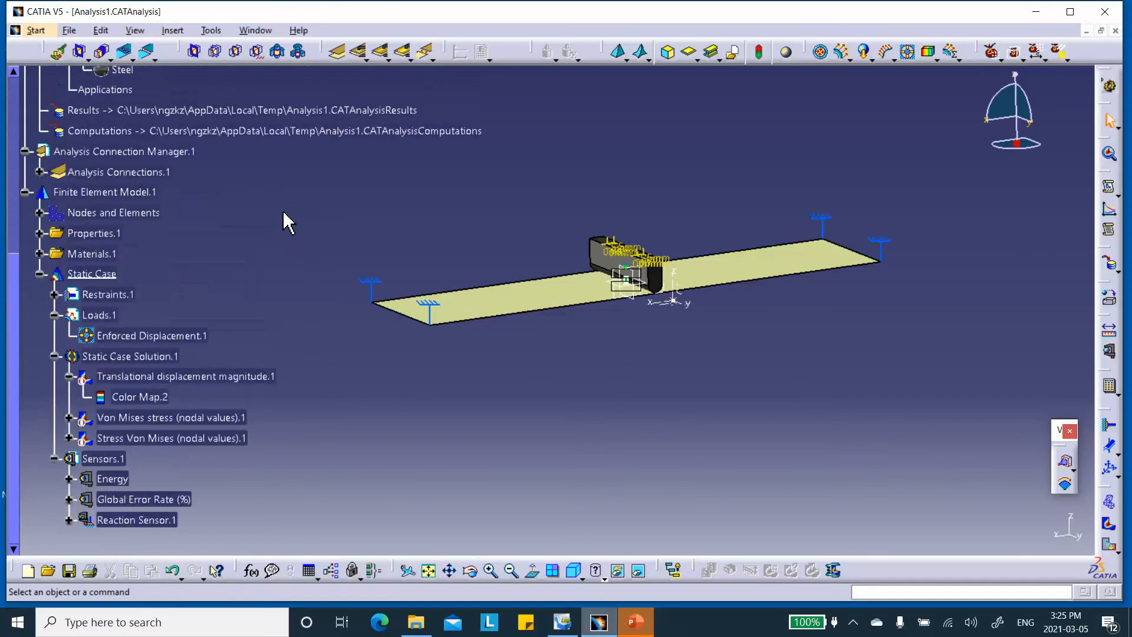
scroll(239, 164, "up", 2)
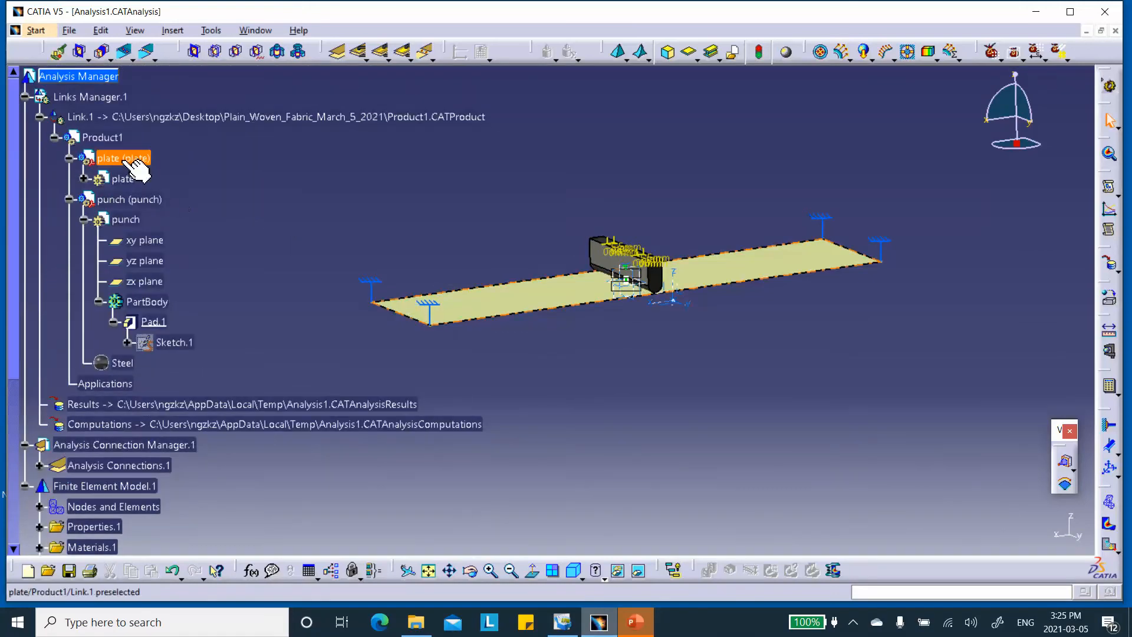
Restore the punch sketch dimension from 67 mm to 65 mm and return to the 3D view.
double_click(188, 343)
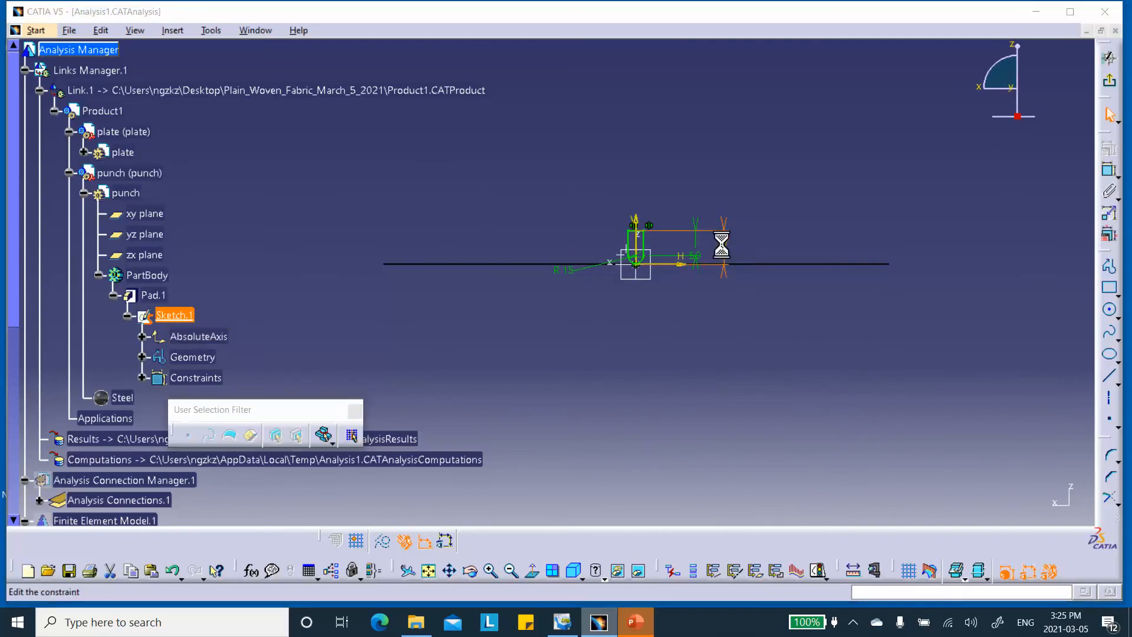
double_click(722, 244)
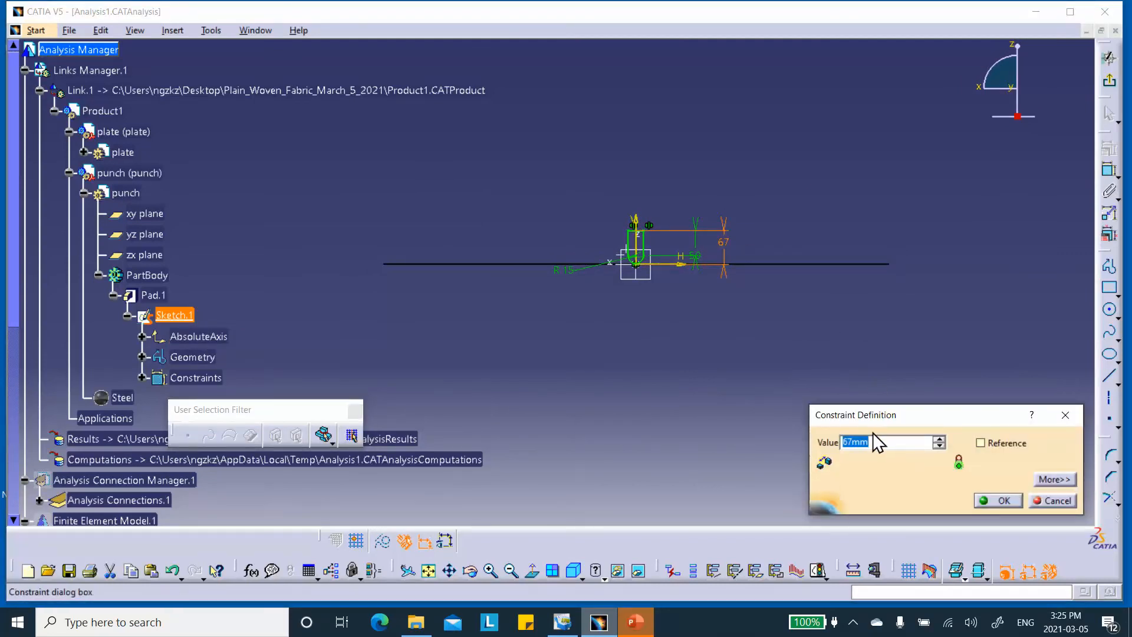
type("65")
left_click(996, 500)
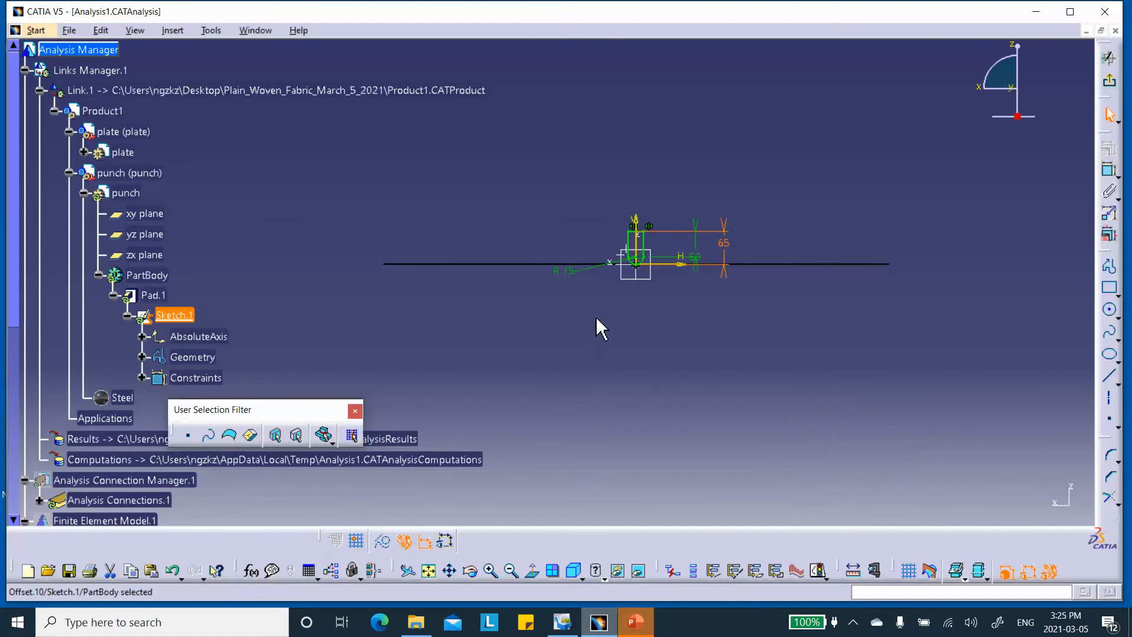
left_click(1109, 57)
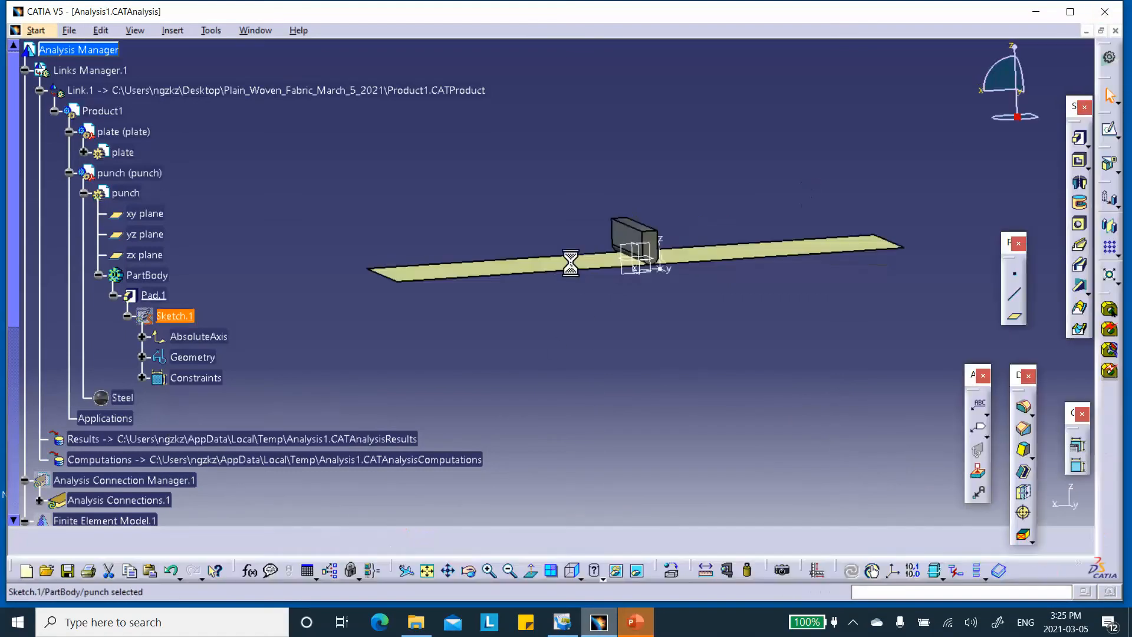
middle_click_drag(578, 271, 670, 169)
Delete Enforced Displacement.1 from Loads.1 in the analysis workbench.
scroll(359, 232, "down", 8)
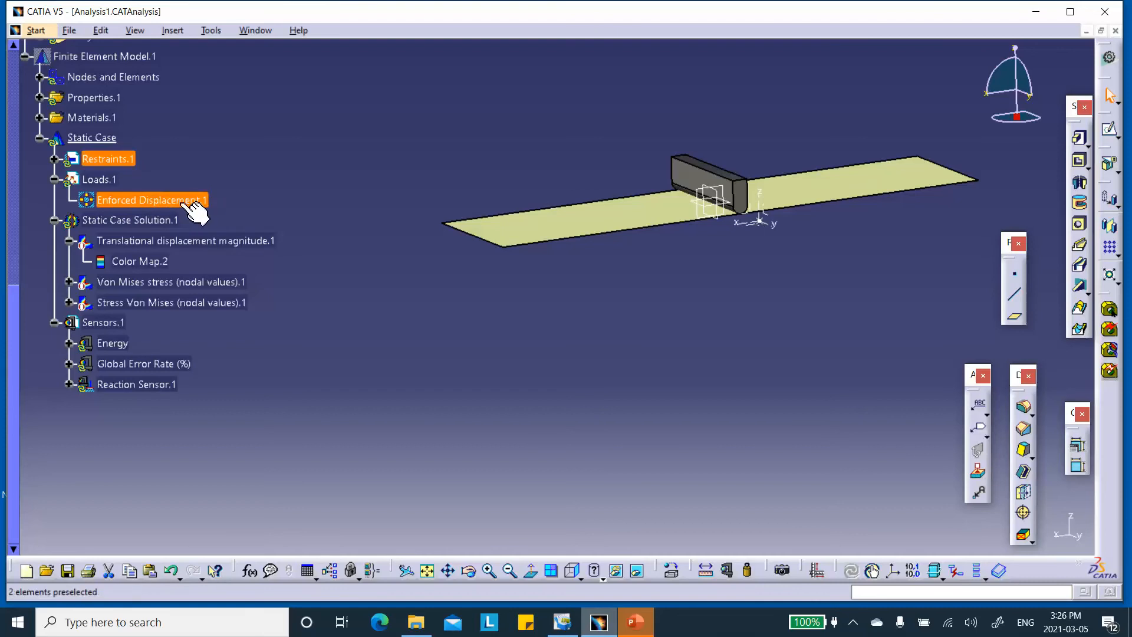
right_click(171, 201)
left_click(214, 187)
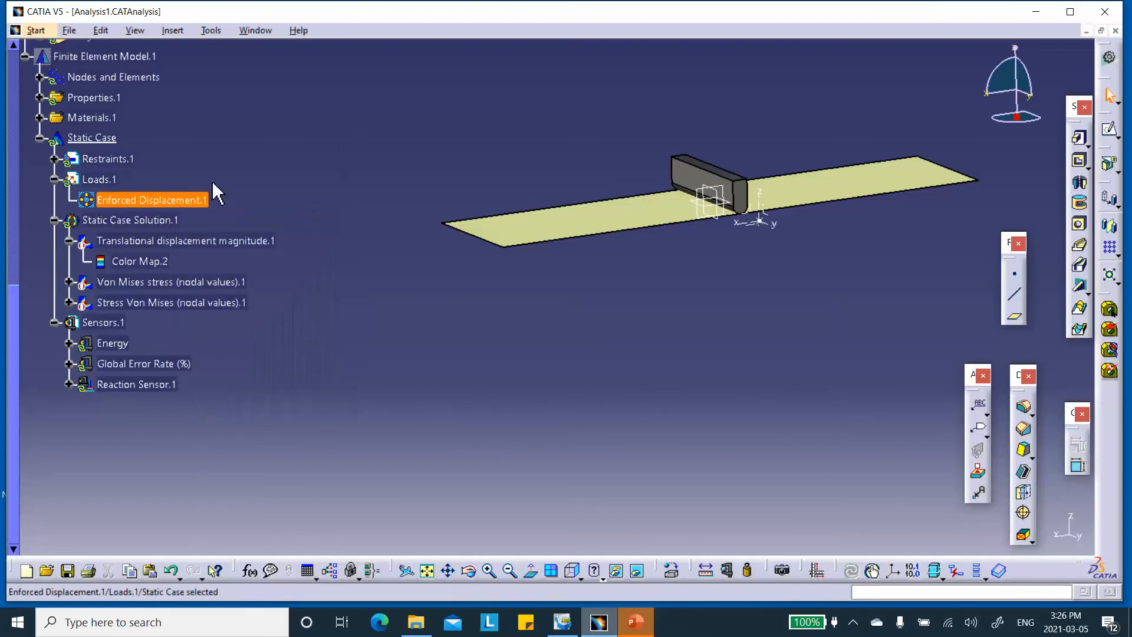
double_click(146, 201)
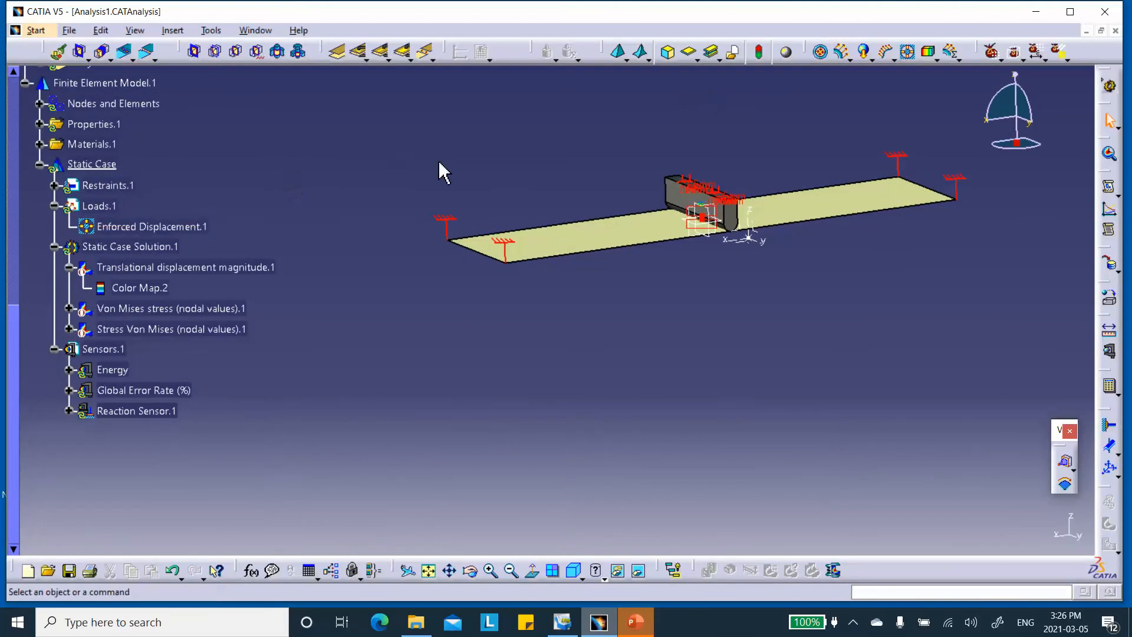
right_click(170, 227)
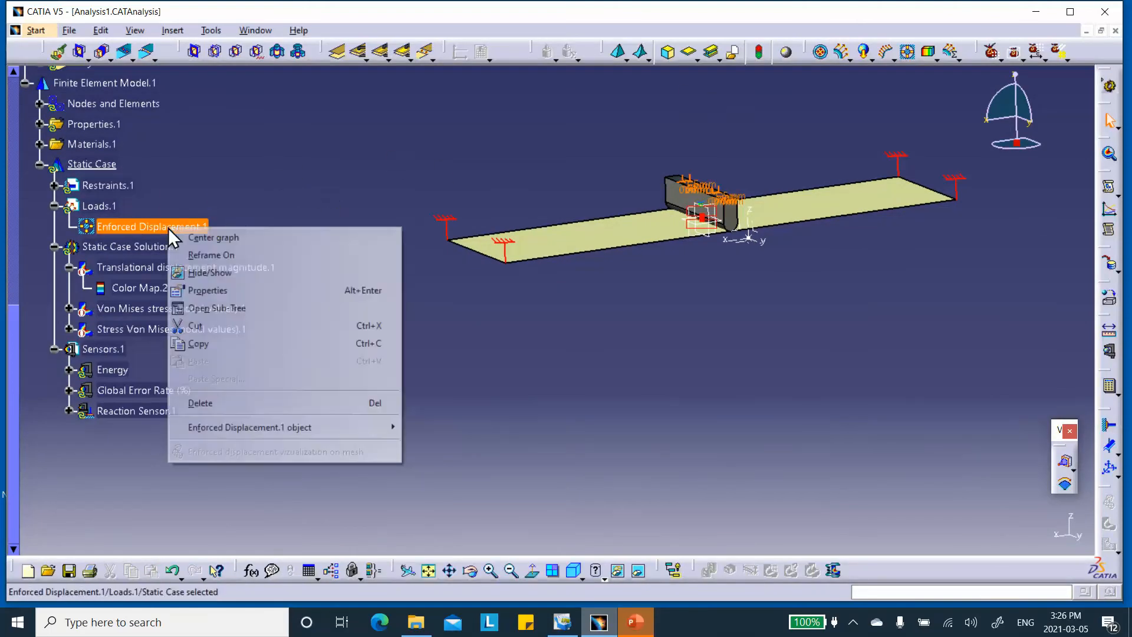
left_click(212, 399)
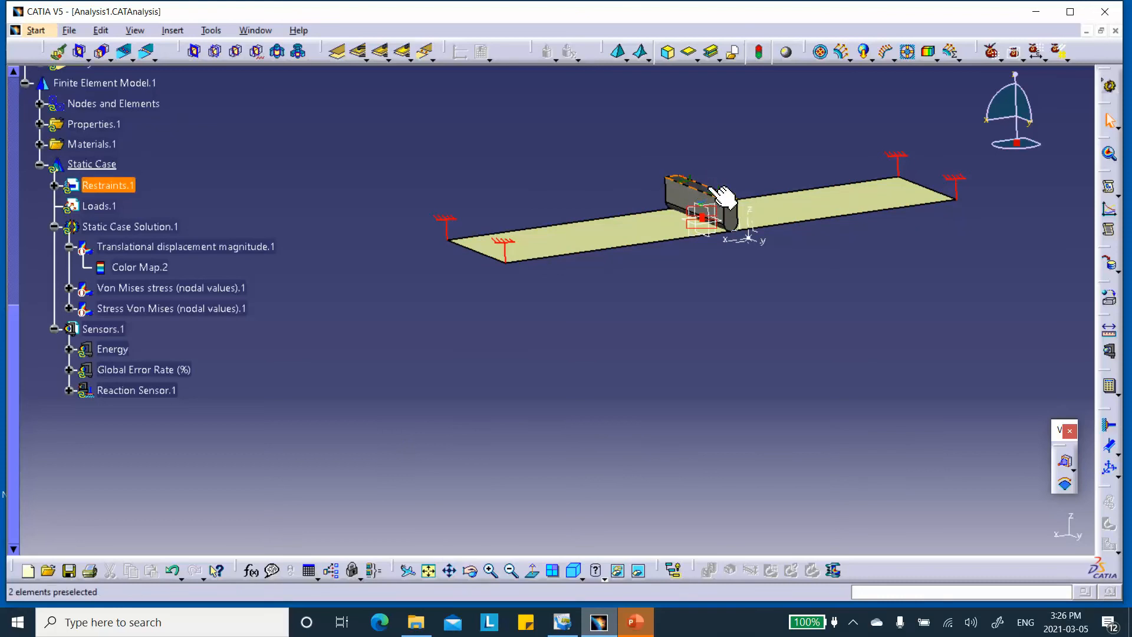
Review User-defined Restraint.1 under Restraints.1 without changes, then bring up the Compute dialog.
left_click(54, 185)
double_click(149, 226)
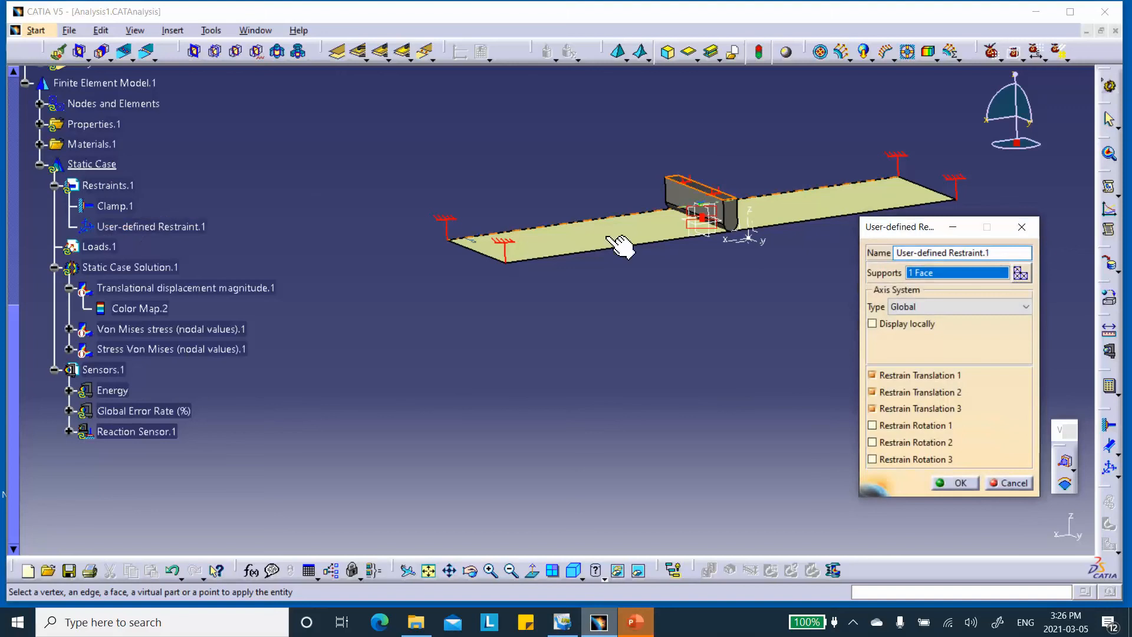
left_click(945, 481)
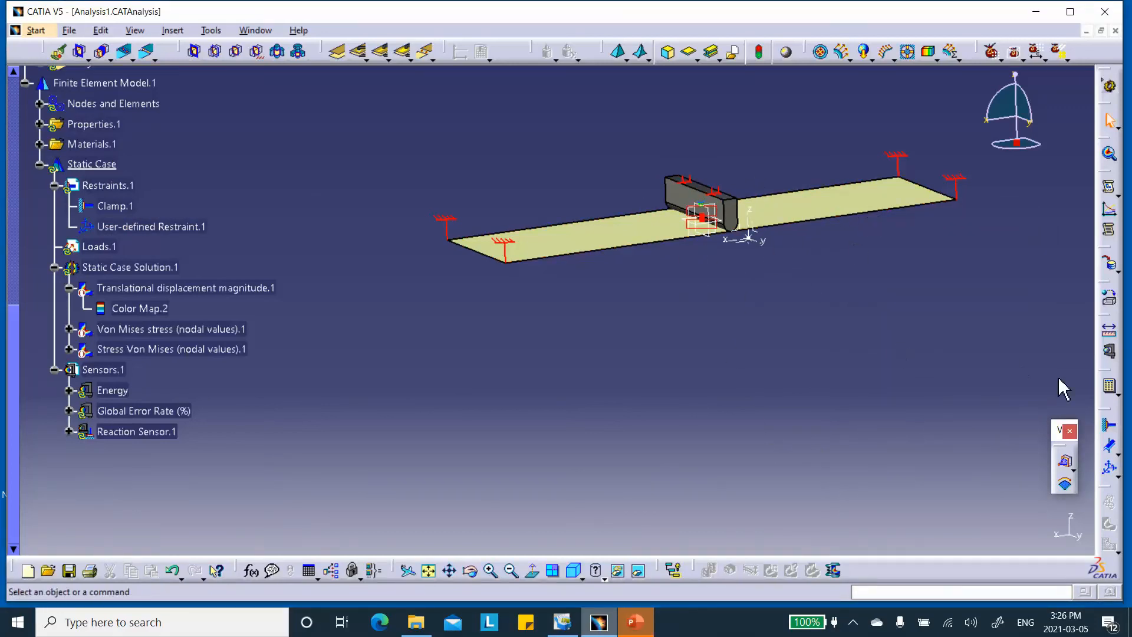
left_click(1108, 387)
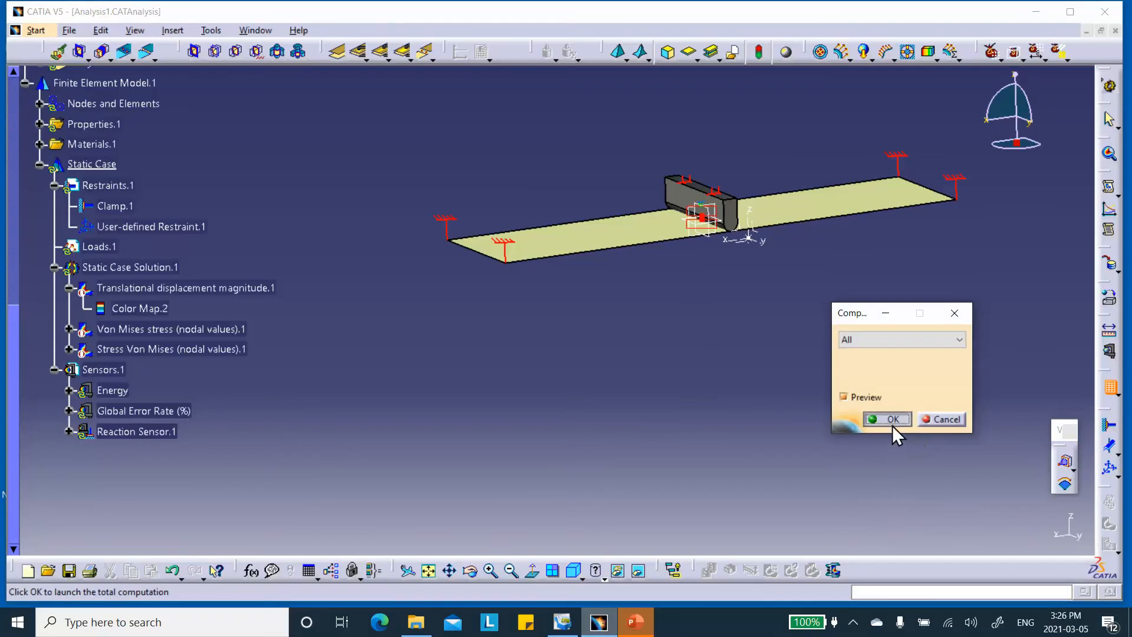
Compute All for the static case and accept the computation resources estimate.
left_click(893, 421)
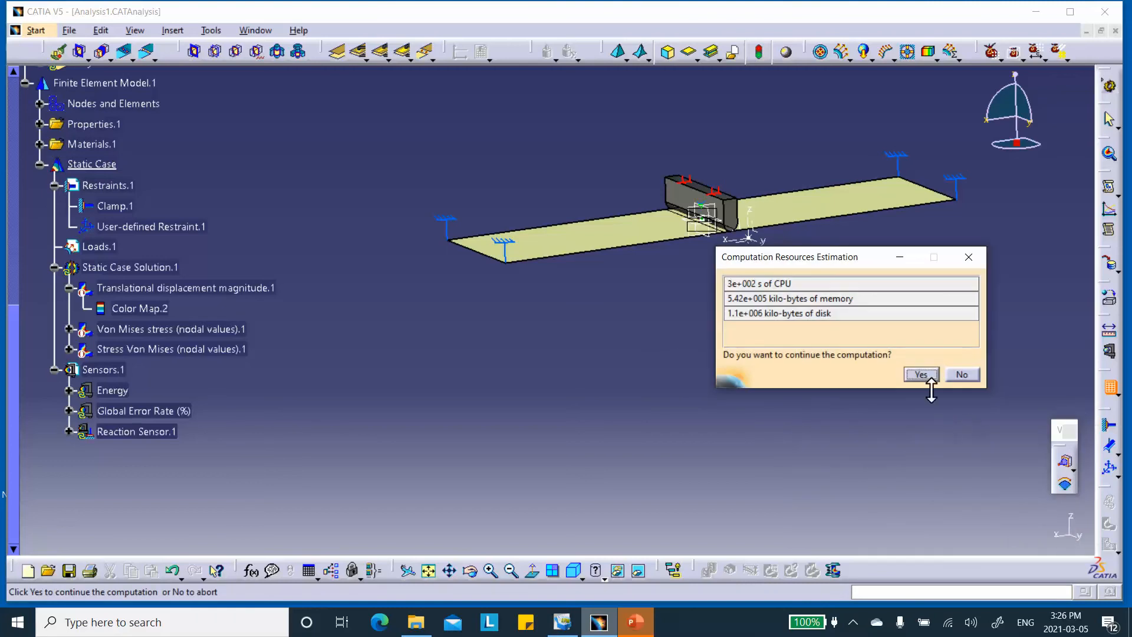
left_click(921, 374)
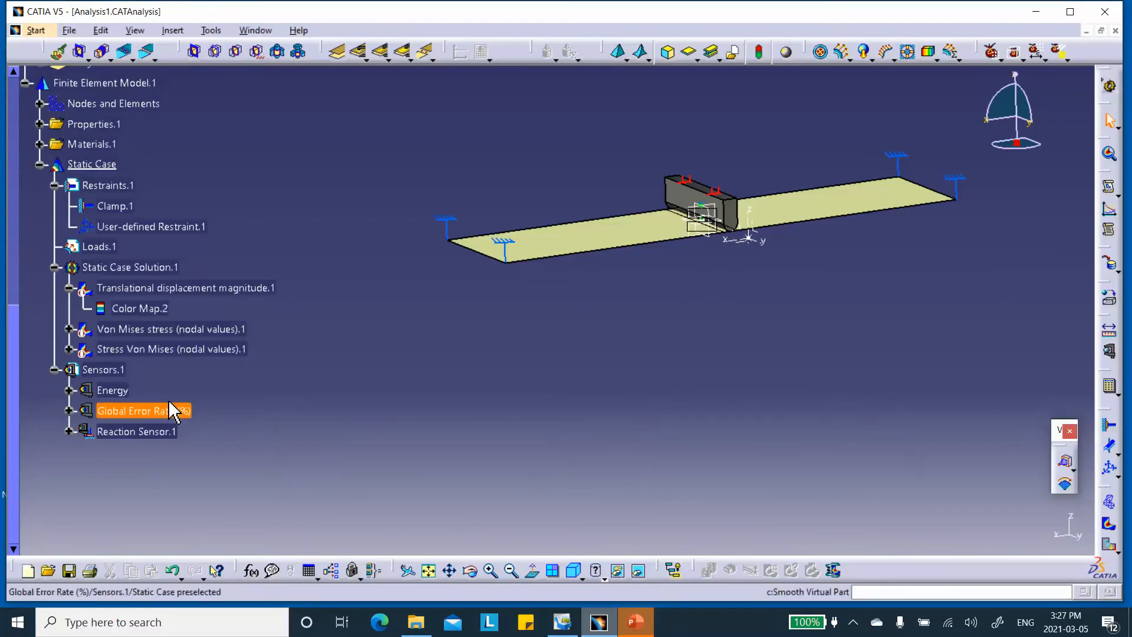
Activate Translational displacement magnitude.1 and inspect the plate's deformation up close, up to 12.5 mm.
right_click(139, 288)
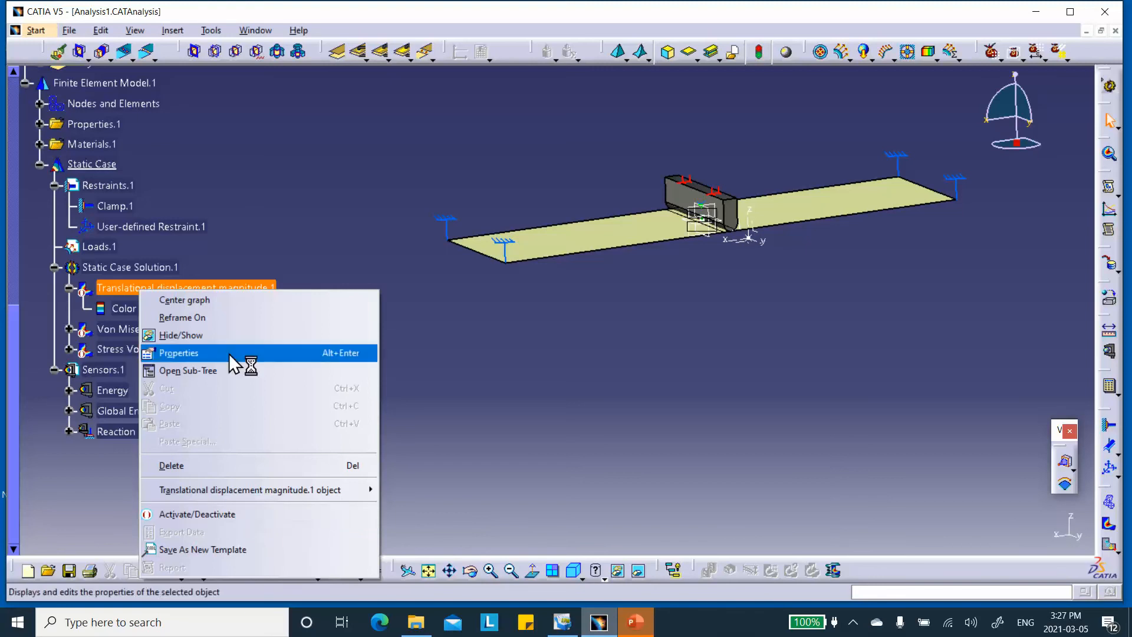
left_click(252, 508)
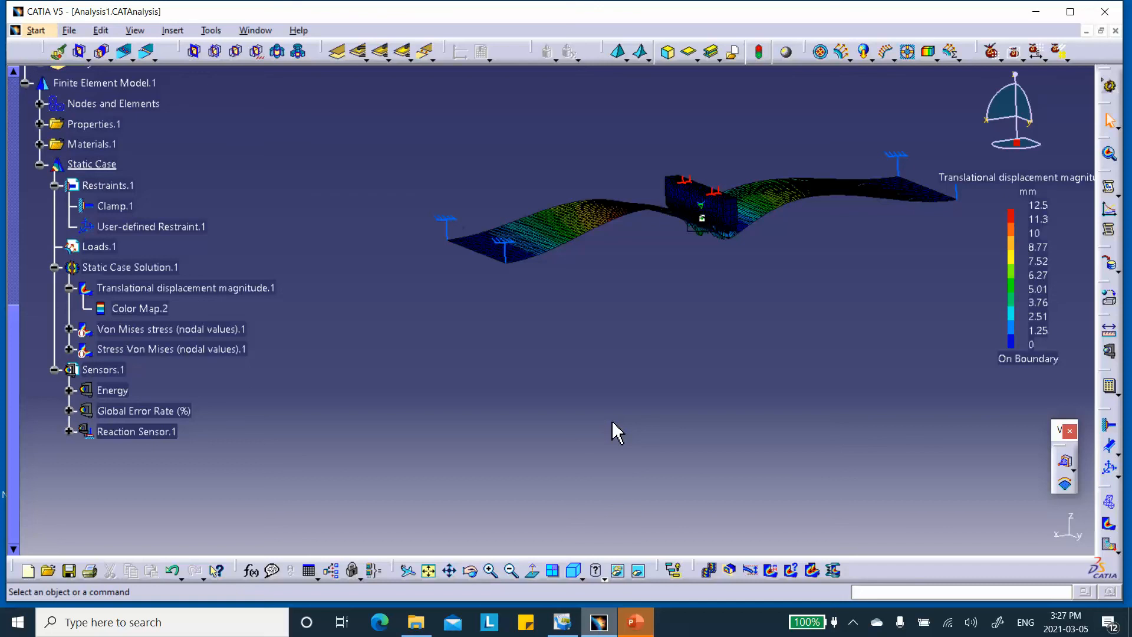
middle_click_drag(674, 435, 731, 339)
middle_click_drag(826, 379, 590, 355)
middle_click_drag(690, 404, 707, 459)
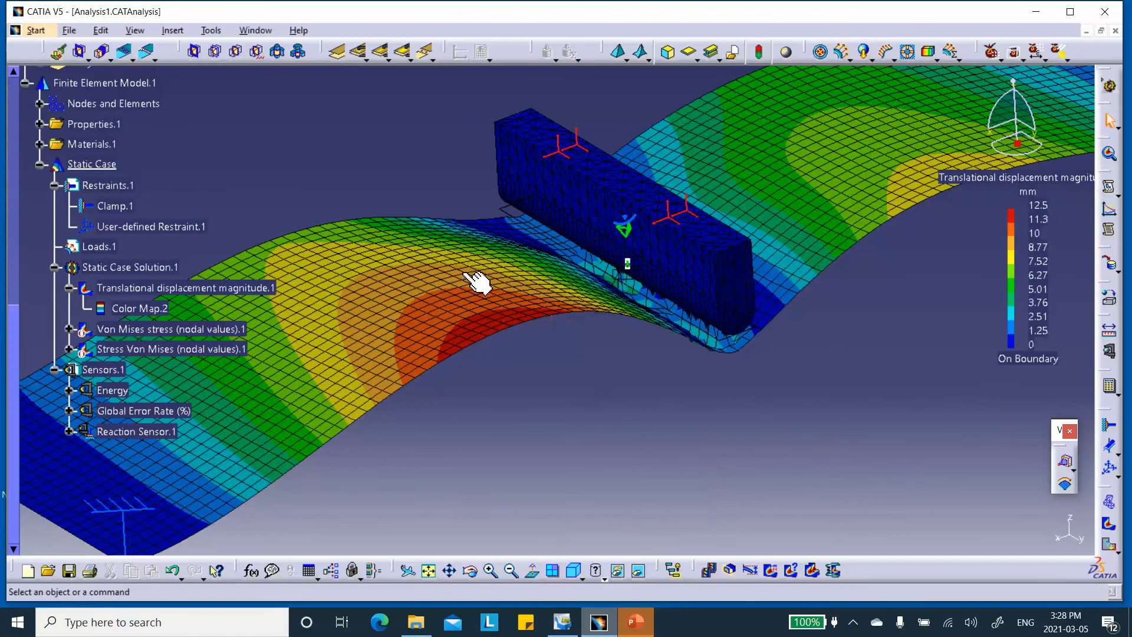
Remove Surface Mesh.1 and the punch mesh from the image's Activated Groups so the whole model displays.
double_click(414, 297)
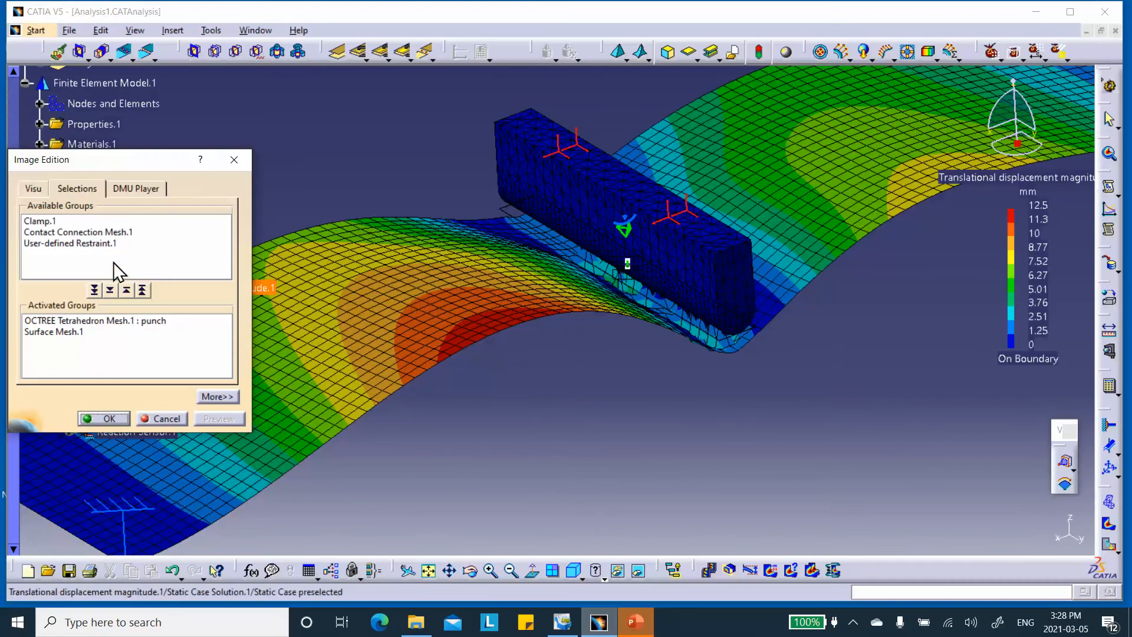
left_click(76, 186)
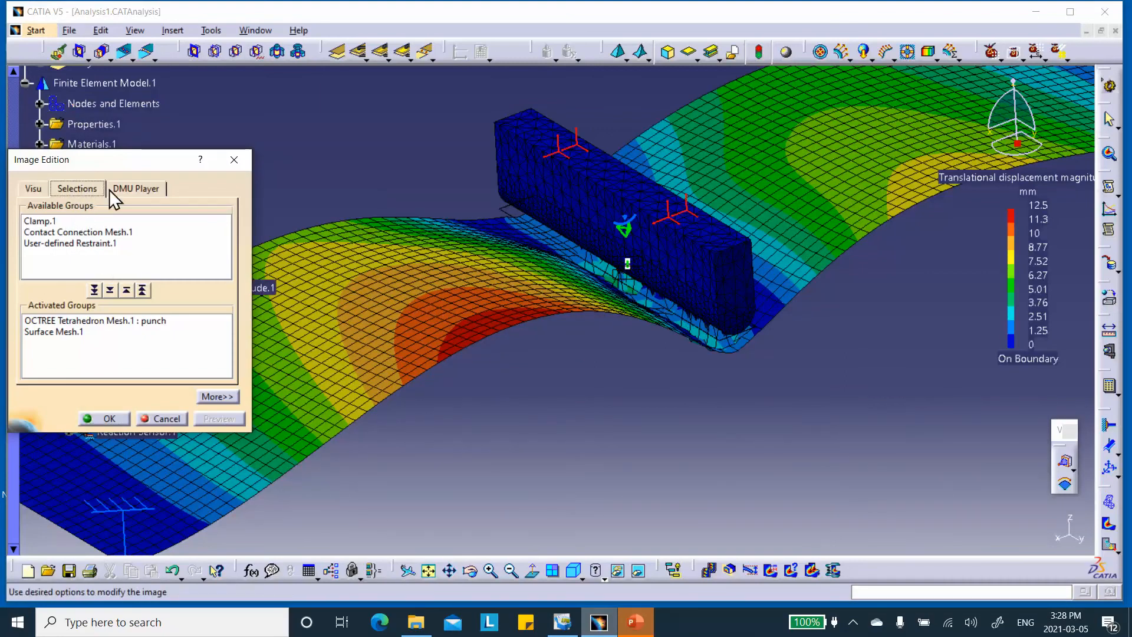
left_click(34, 187)
left_click(76, 188)
double_click(70, 332)
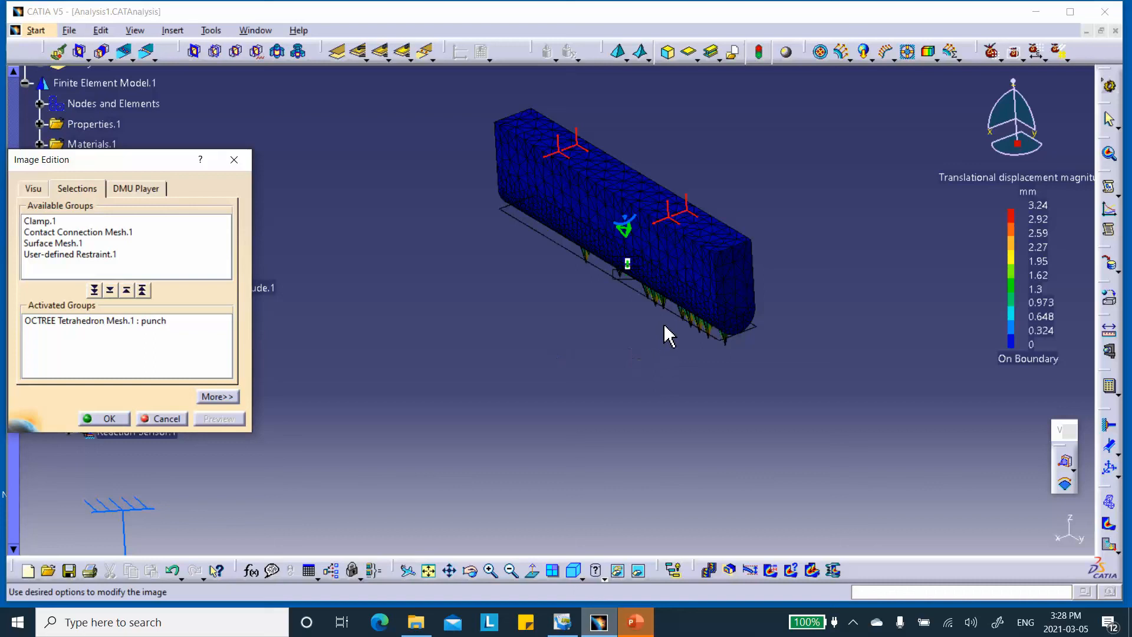
double_click(65, 322)
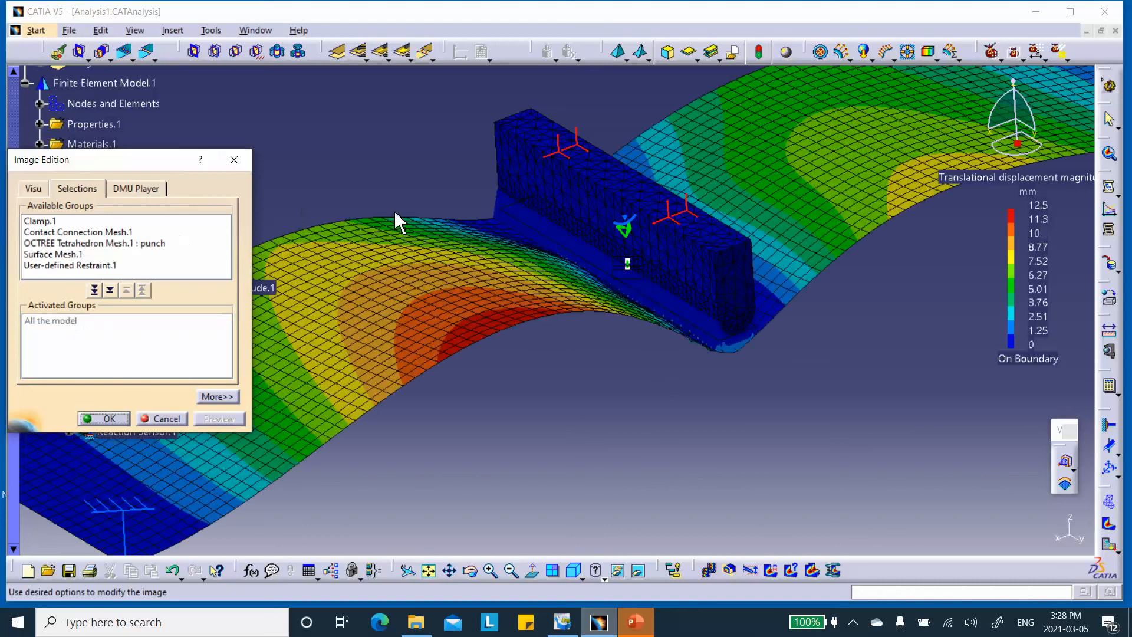
middle_click_drag(619, 316, 600, 331)
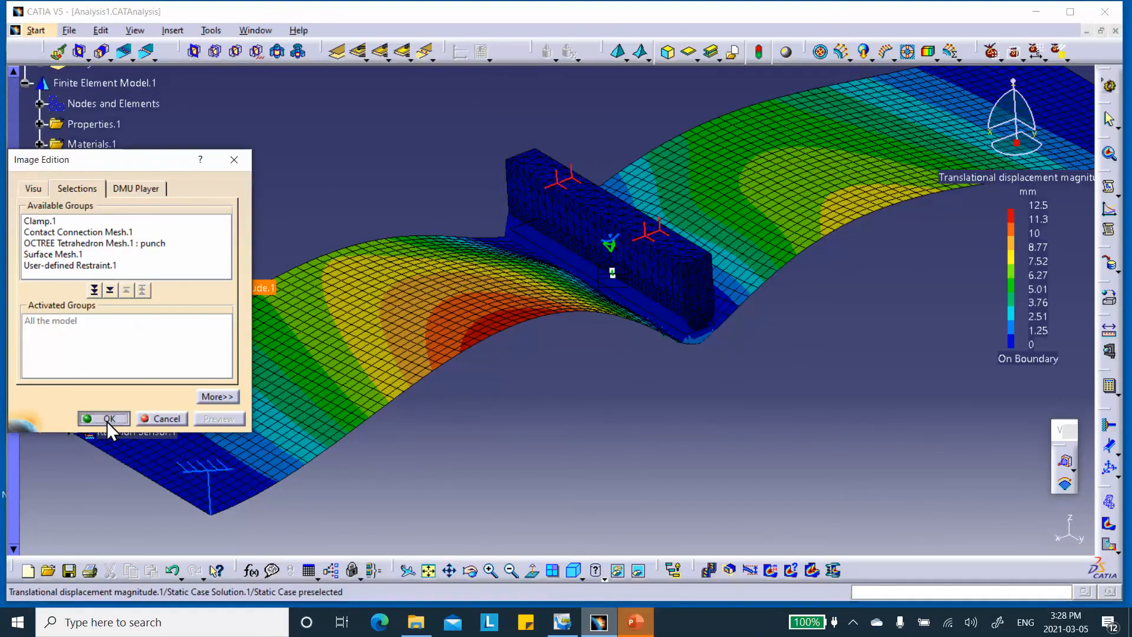
left_click(107, 418)
scroll(354, 253, "down", 3)
Expand and open Reaction Sensor.1 to read X -1.008kN, Z 0.305kN, norm 1.053kN.
middle_click_drag(392, 297, 470, 265)
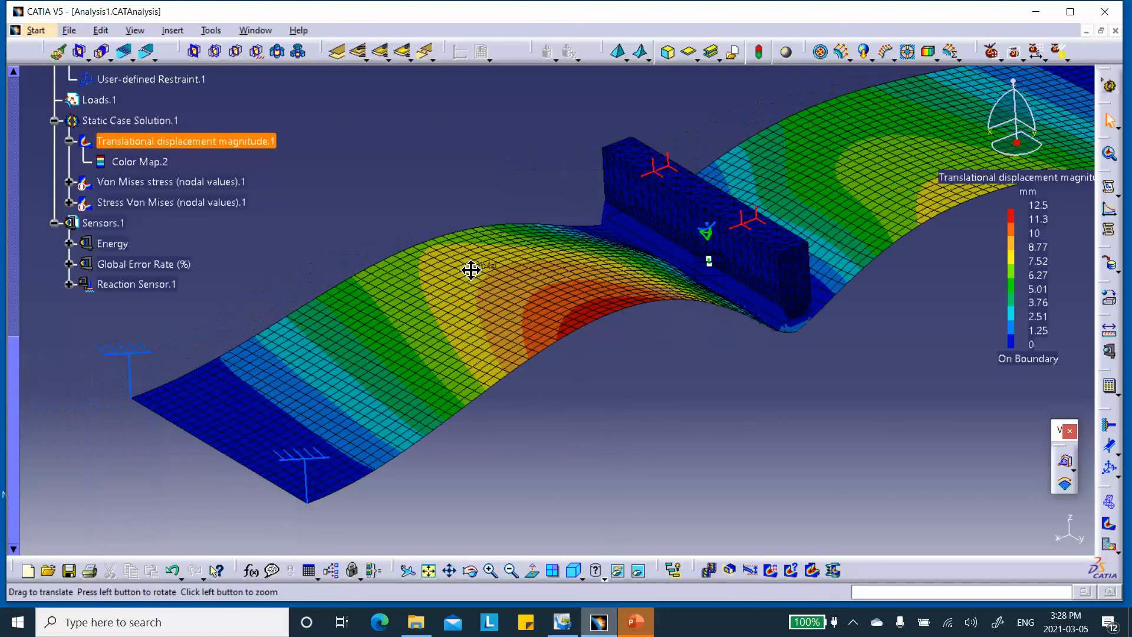
left_click(68, 283)
middle_click_drag(285, 232, 404, 260)
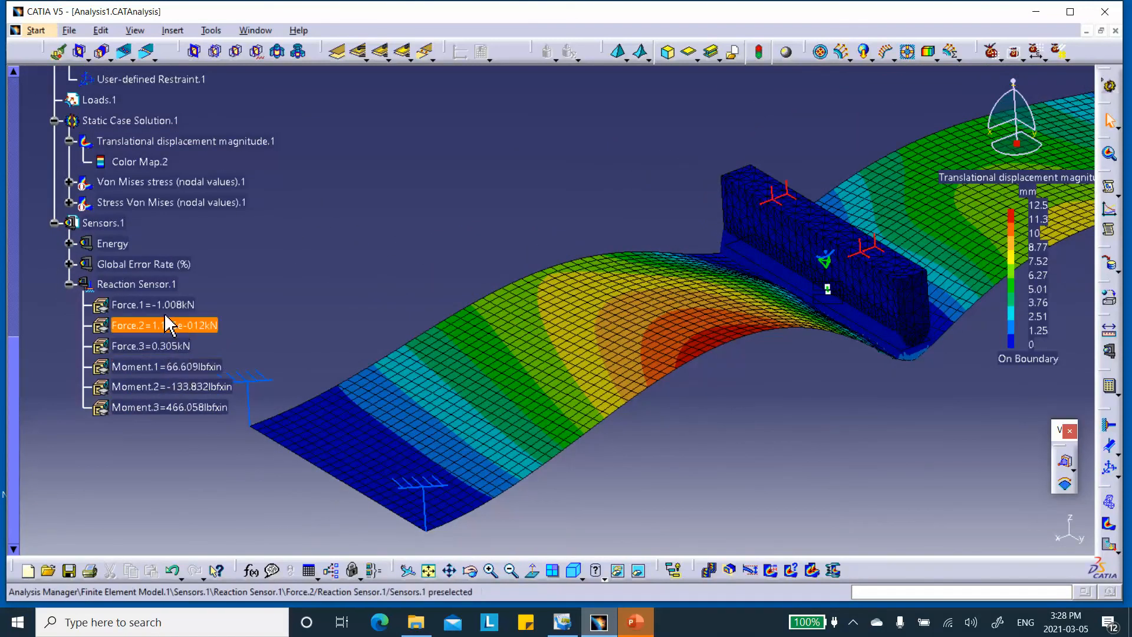
double_click(148, 284)
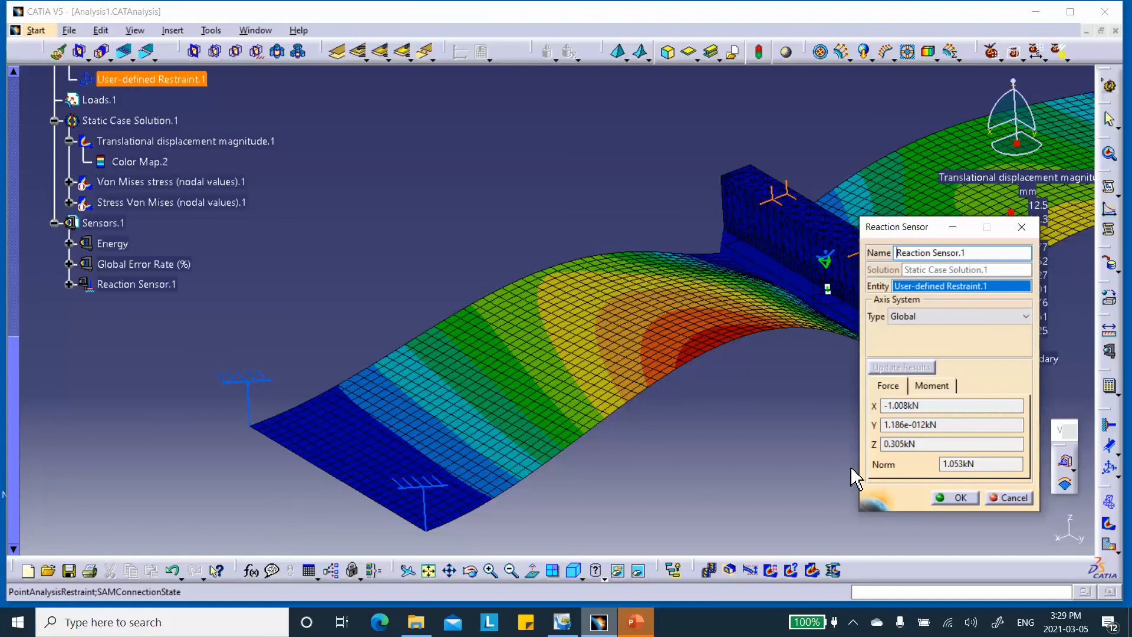
Rotate the deformed model, then display slide 1 of the PowerPoint gap presentation.
middle_click_drag(708, 240, 596, 311)
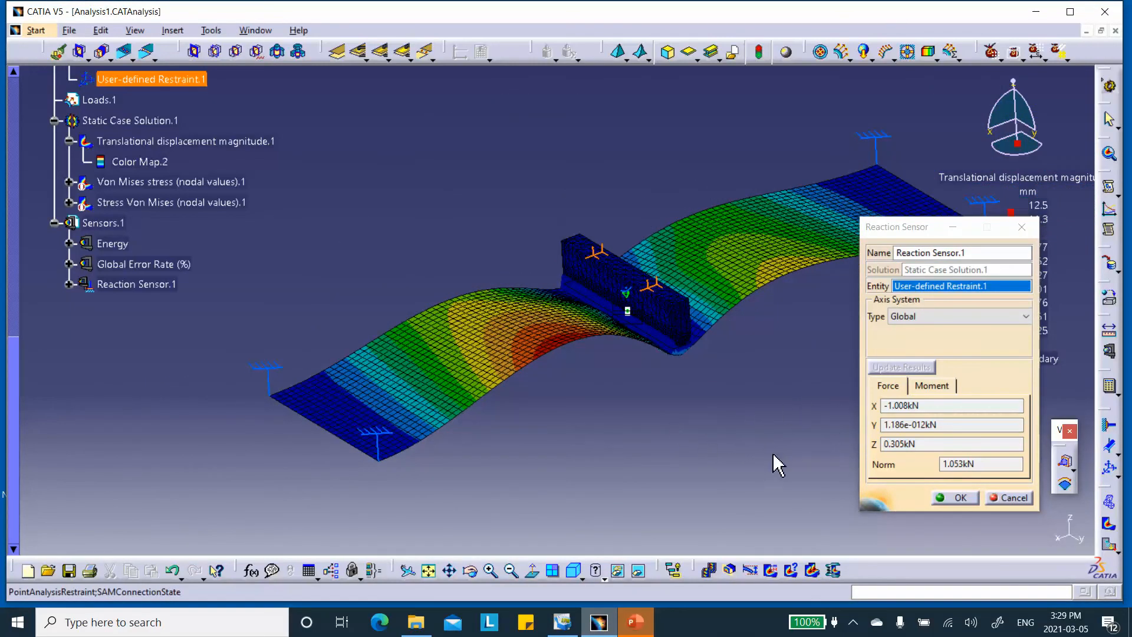
left_click(635, 623)
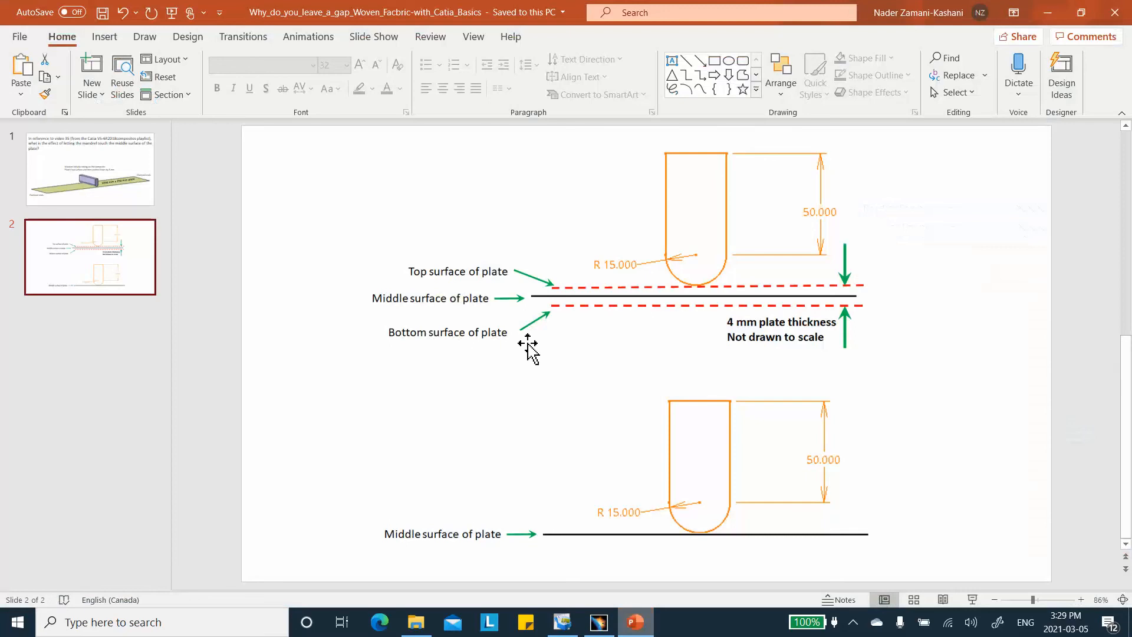
left_click(95, 187)
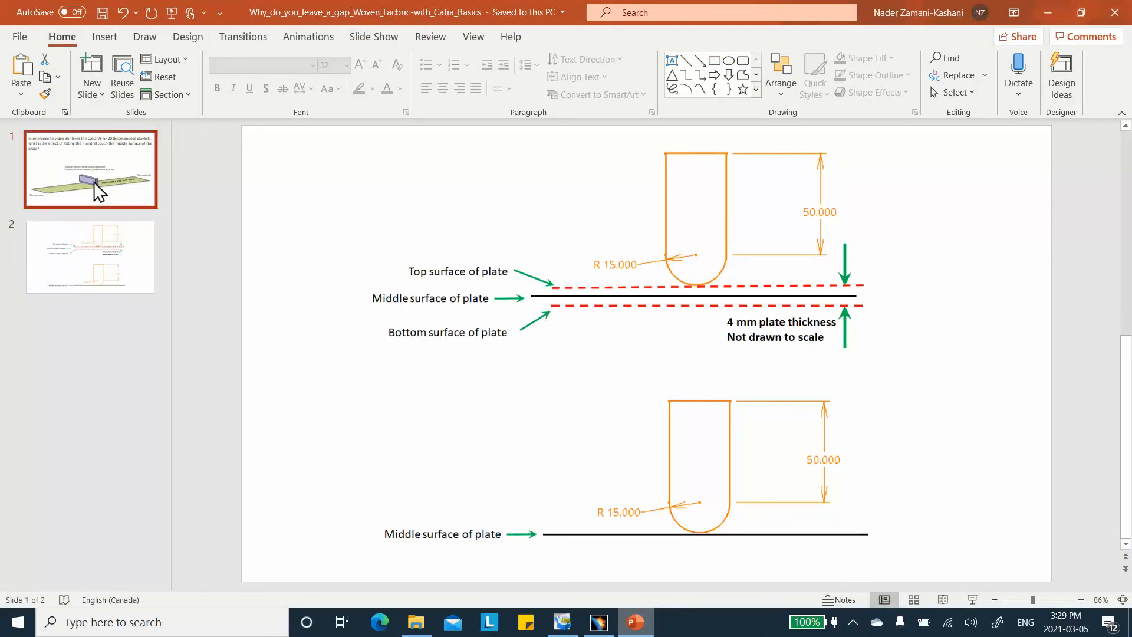